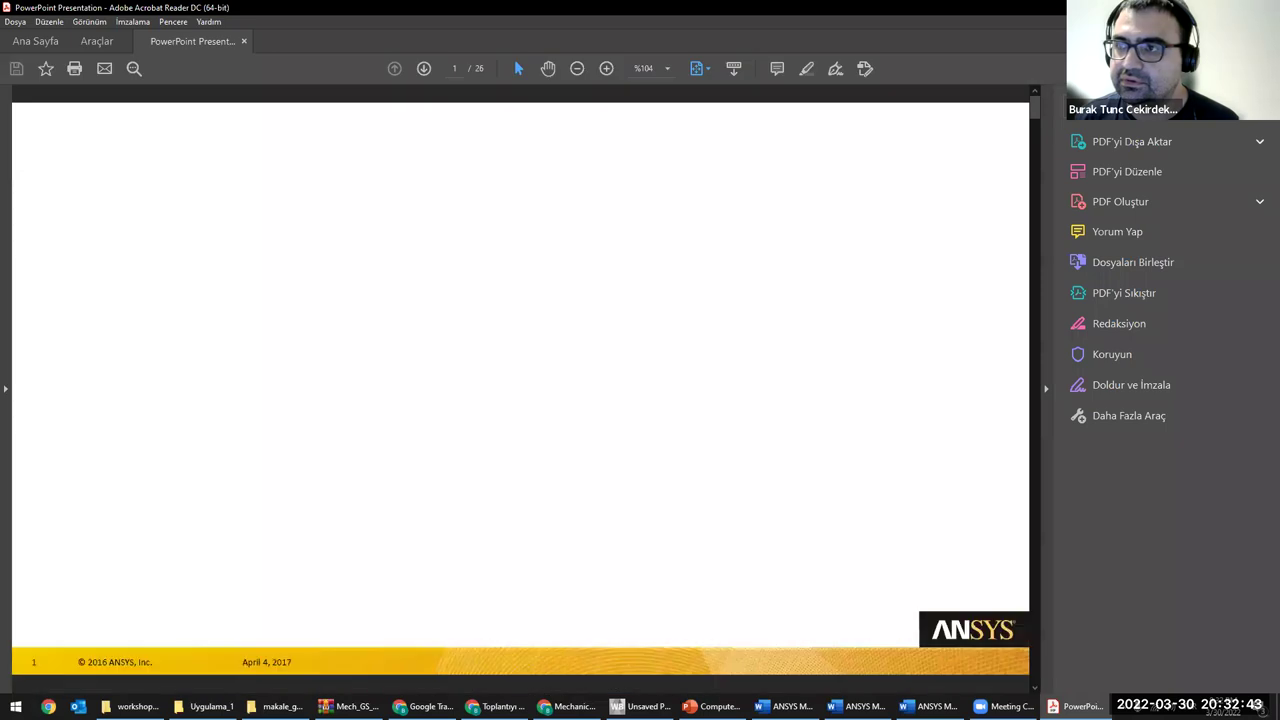
Switch to File Explorer, open the lectures_staff folder under Introduction_to_Mechanical_18.0_v1 and widen the name column to fit the full file names
click(137, 706)
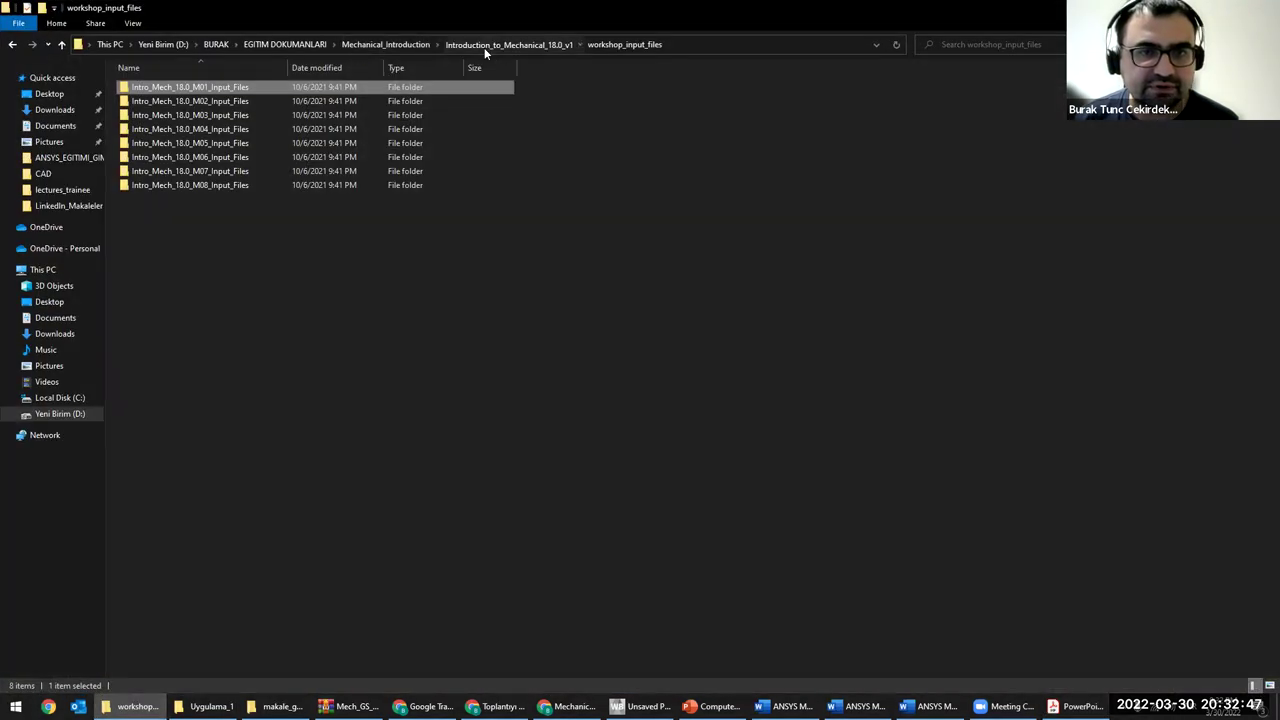
click(508, 44)
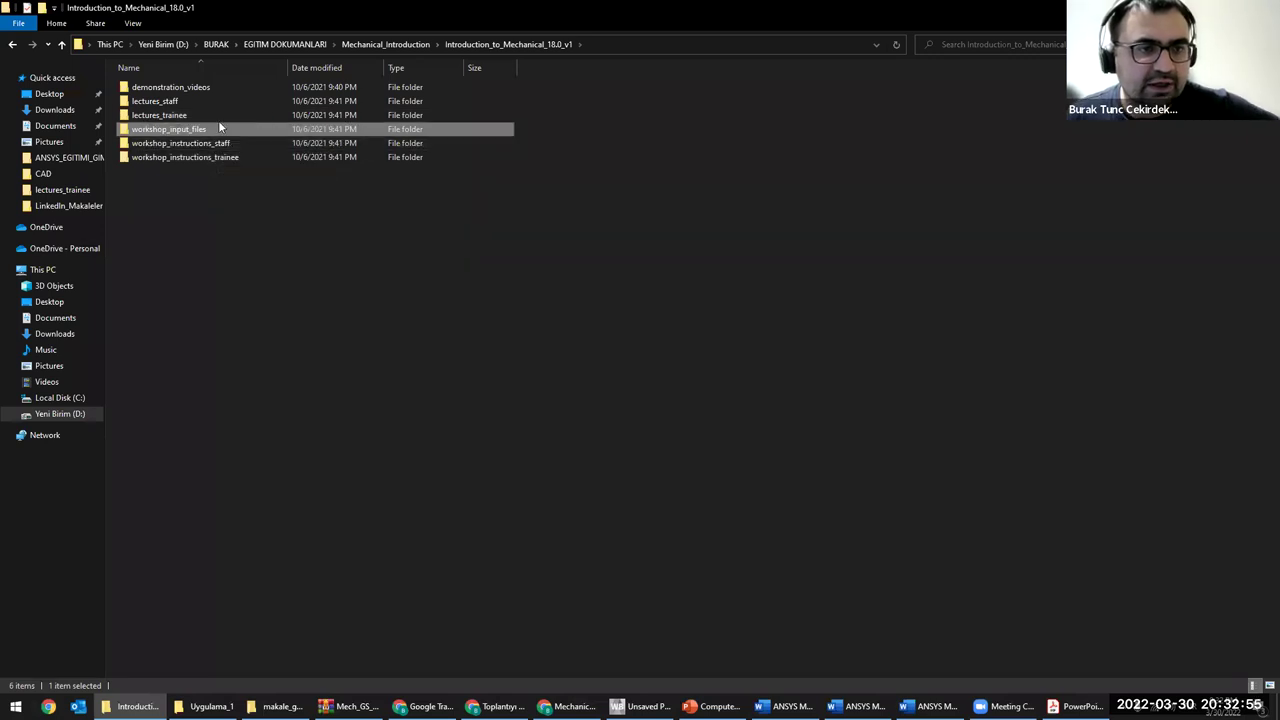
click(189, 104)
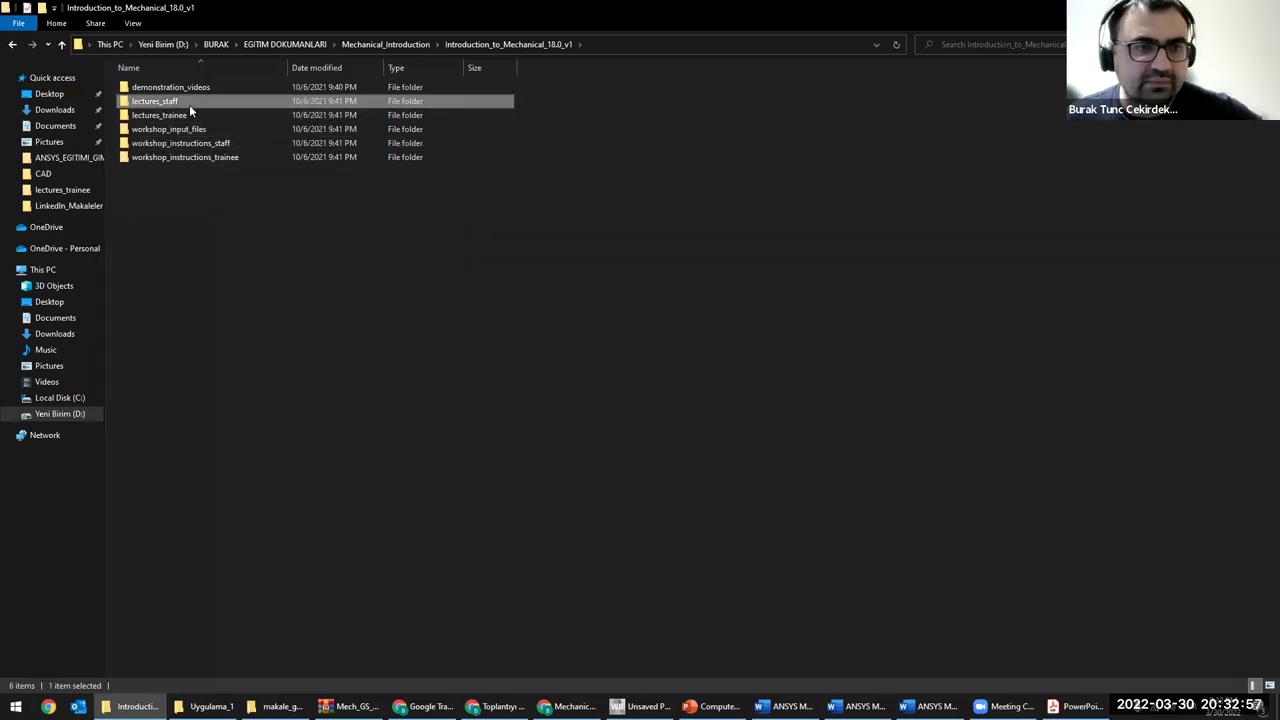
double_click(186, 103)
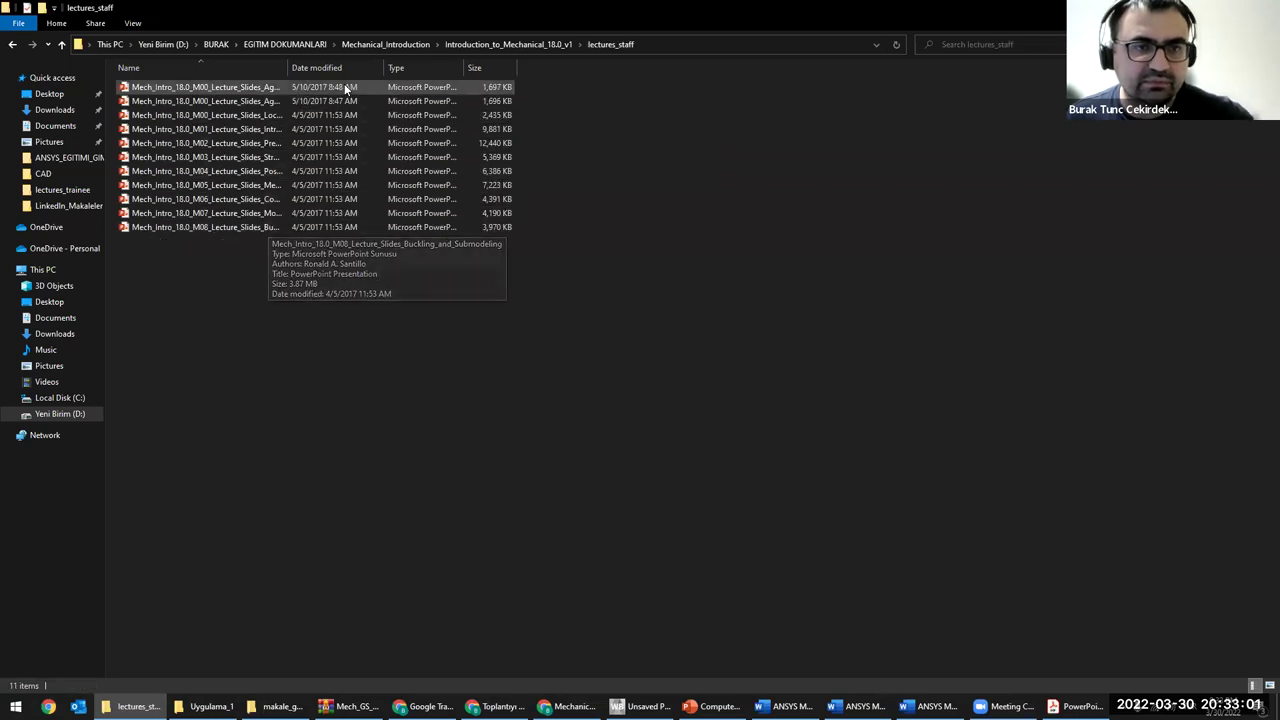
drag(287, 67, 449, 67)
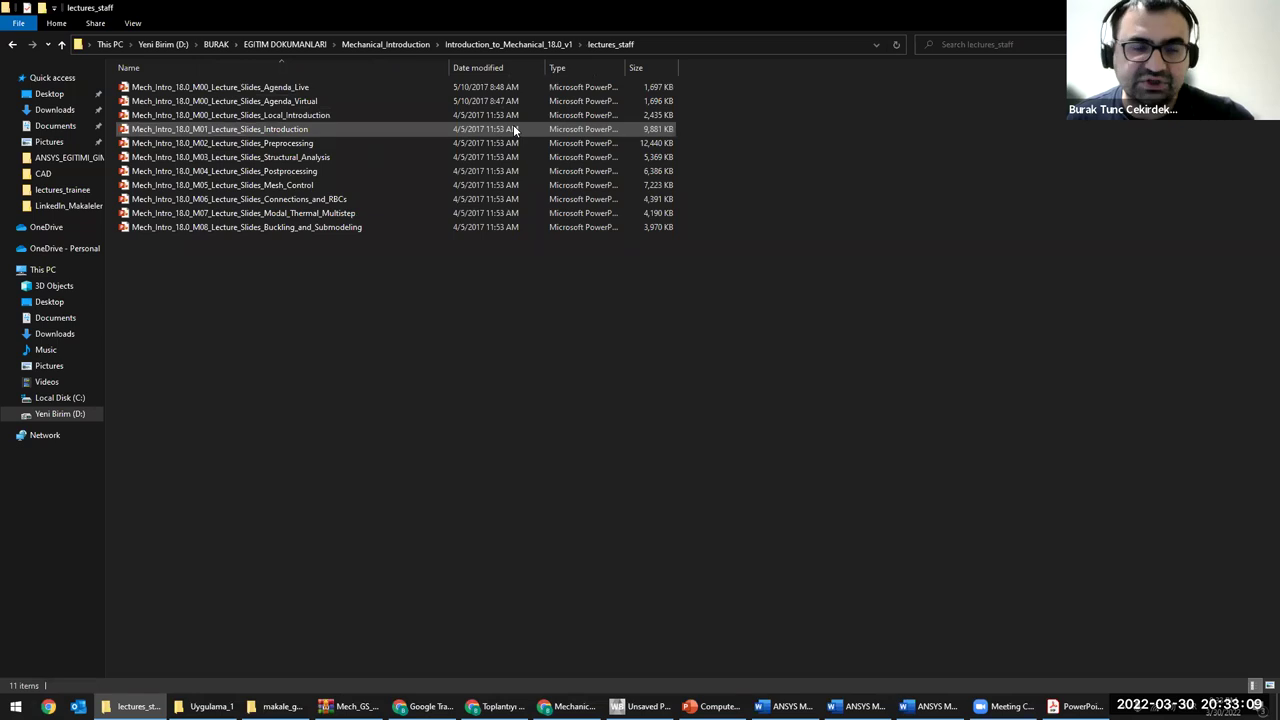
Open Mech_Intro_18.0_WS01.1_Workshop_Instructions_Mechanical_Basics from the workshop_instructions_trainee folder under Introduction_to_Mechanical_18.0_v1
click(524, 45)
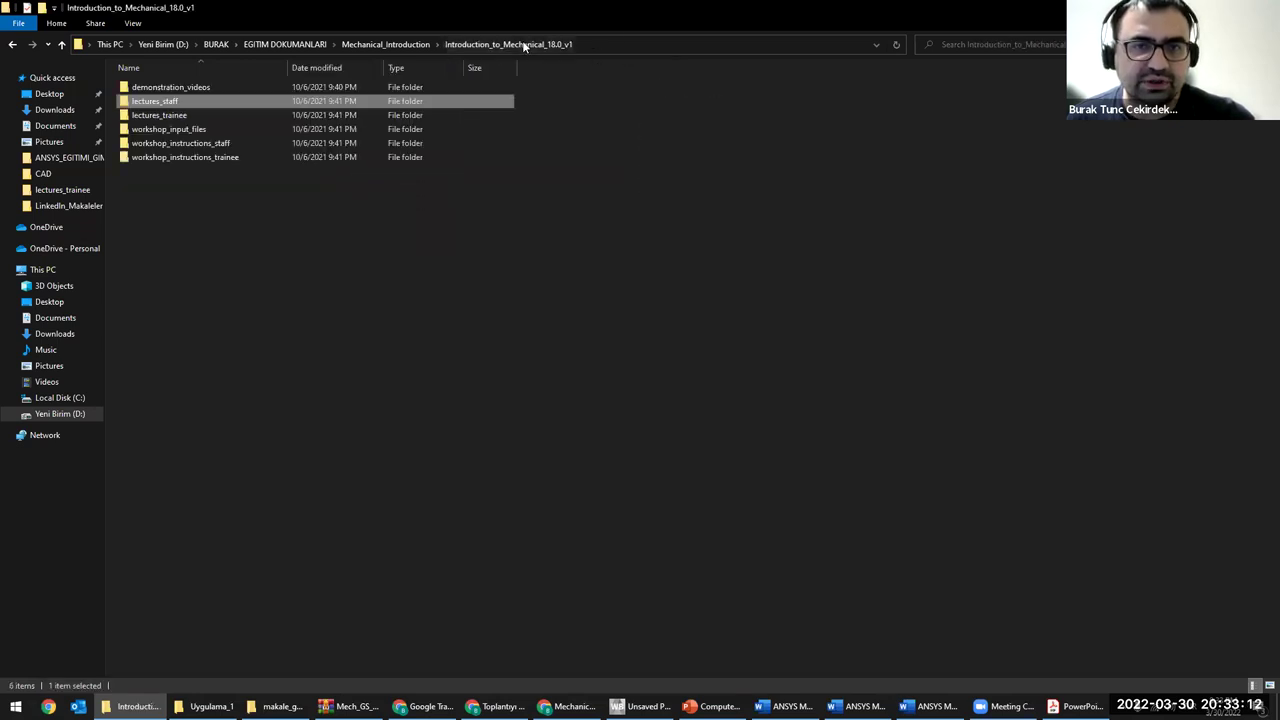
click(206, 131)
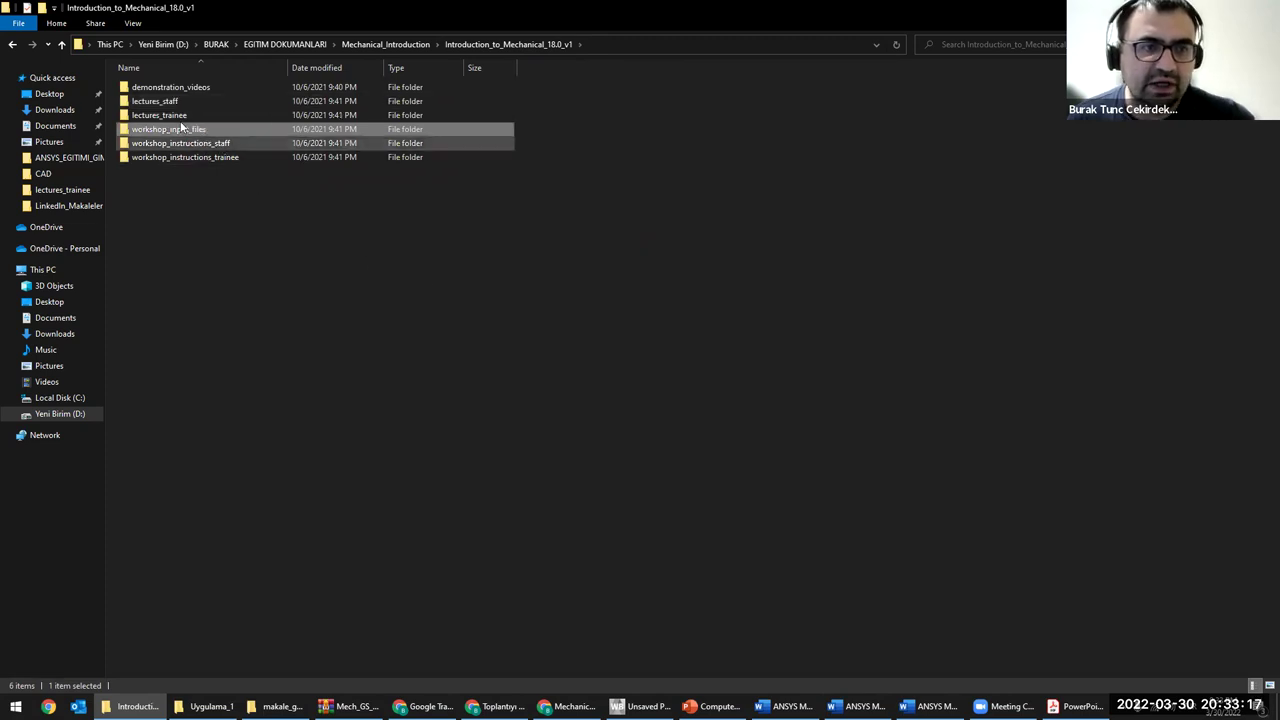
double_click(221, 158)
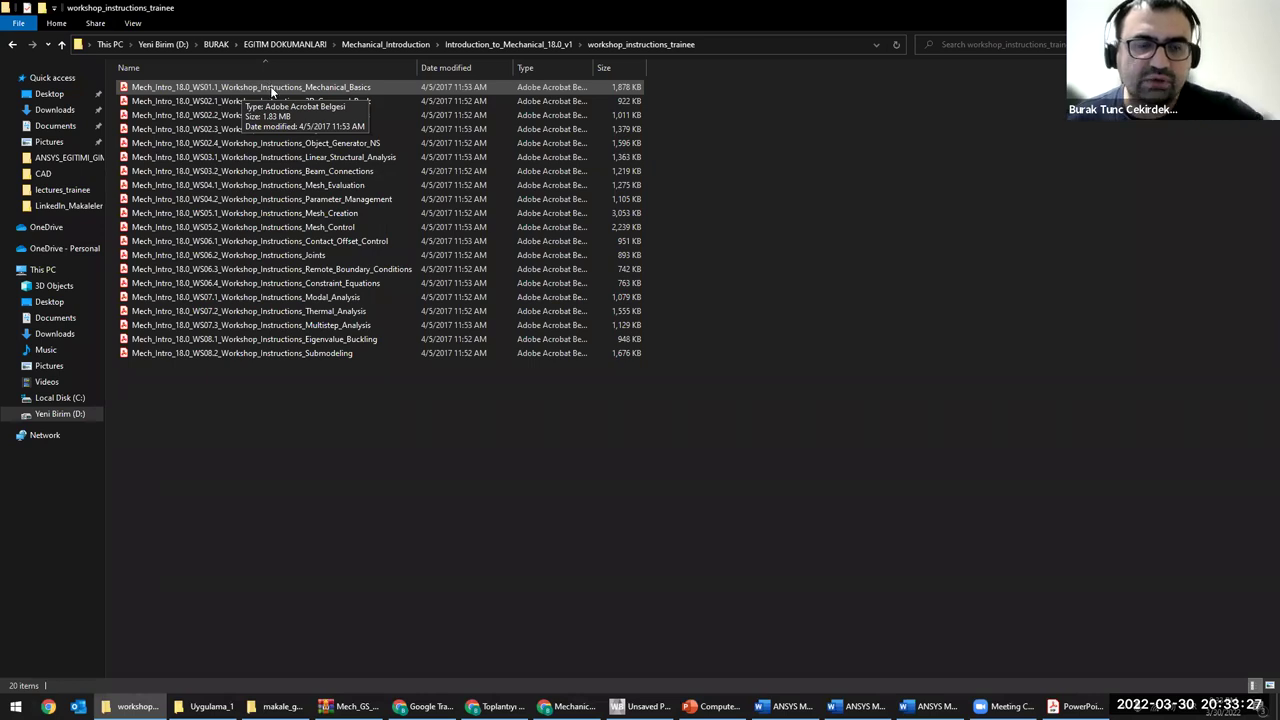
click(271, 90)
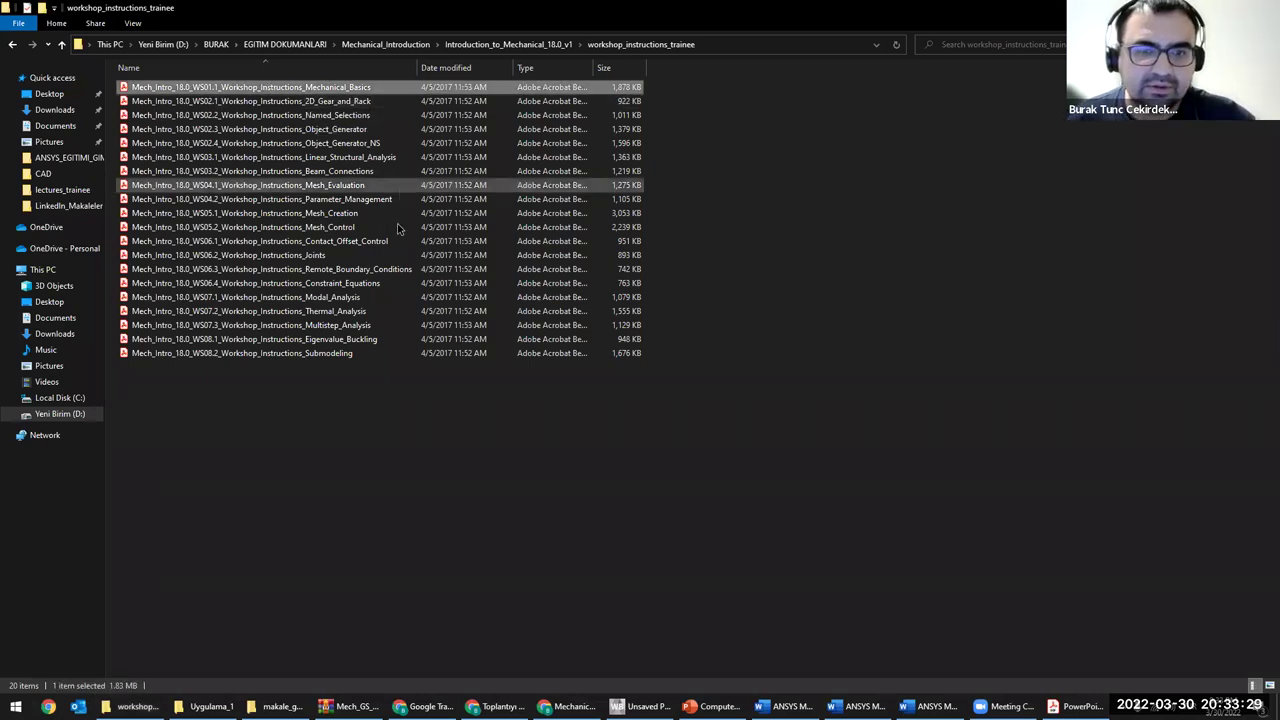
key(Return)
Read the Workshop 01.1 notes, goals, problem statement and loads, up to the Project Schematic instructions on slide 6
scroll(401, 254, down, 3)
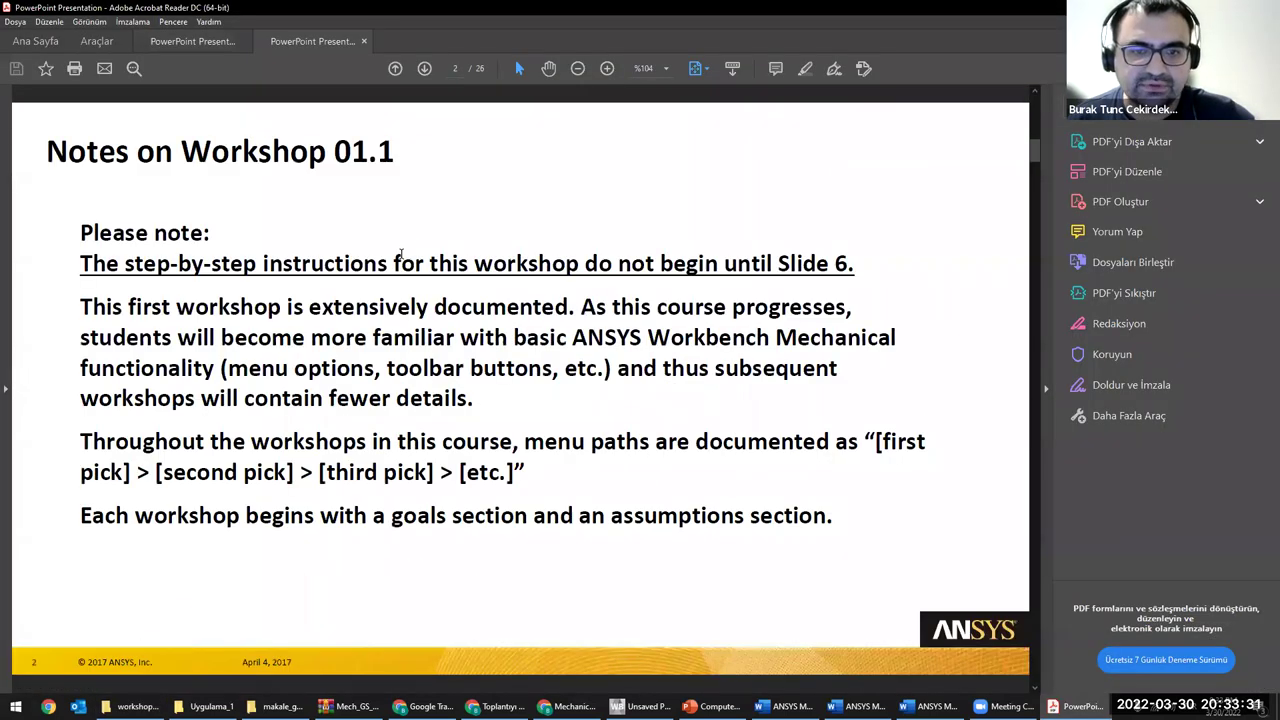
scroll(401, 254, down, 3)
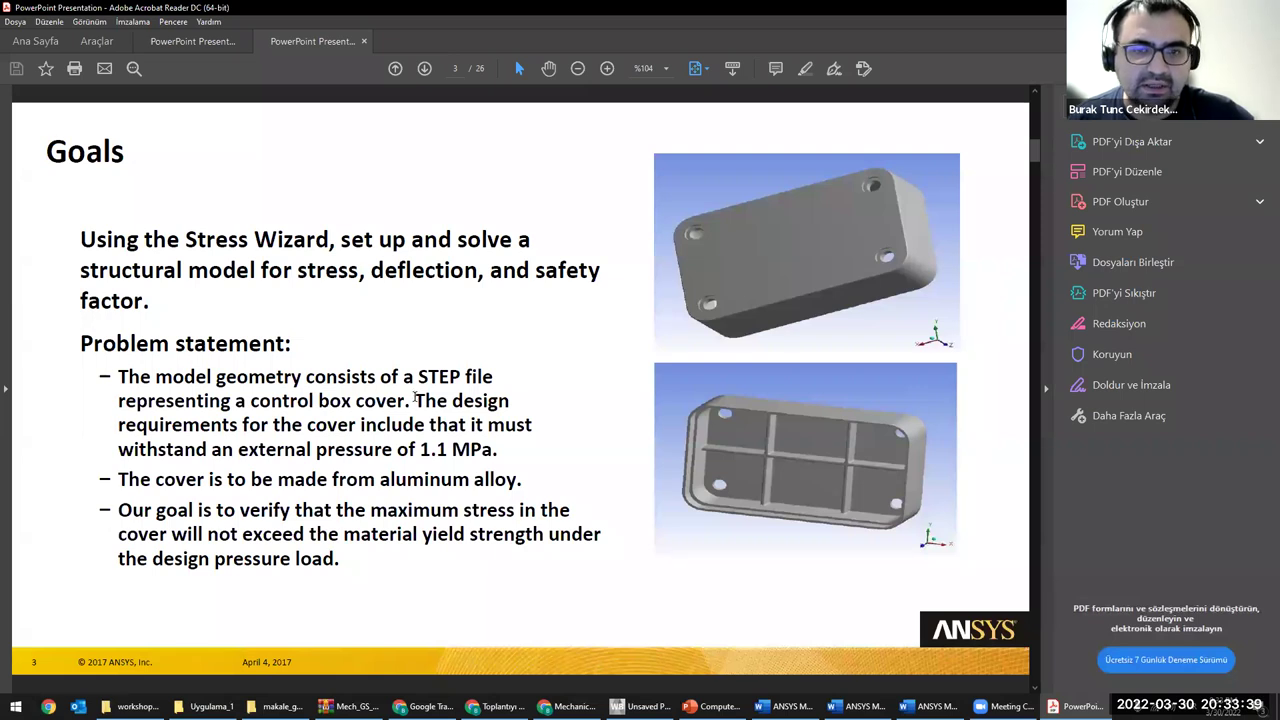
scroll(414, 398, down, 1)
scroll(403, 390, down, 1)
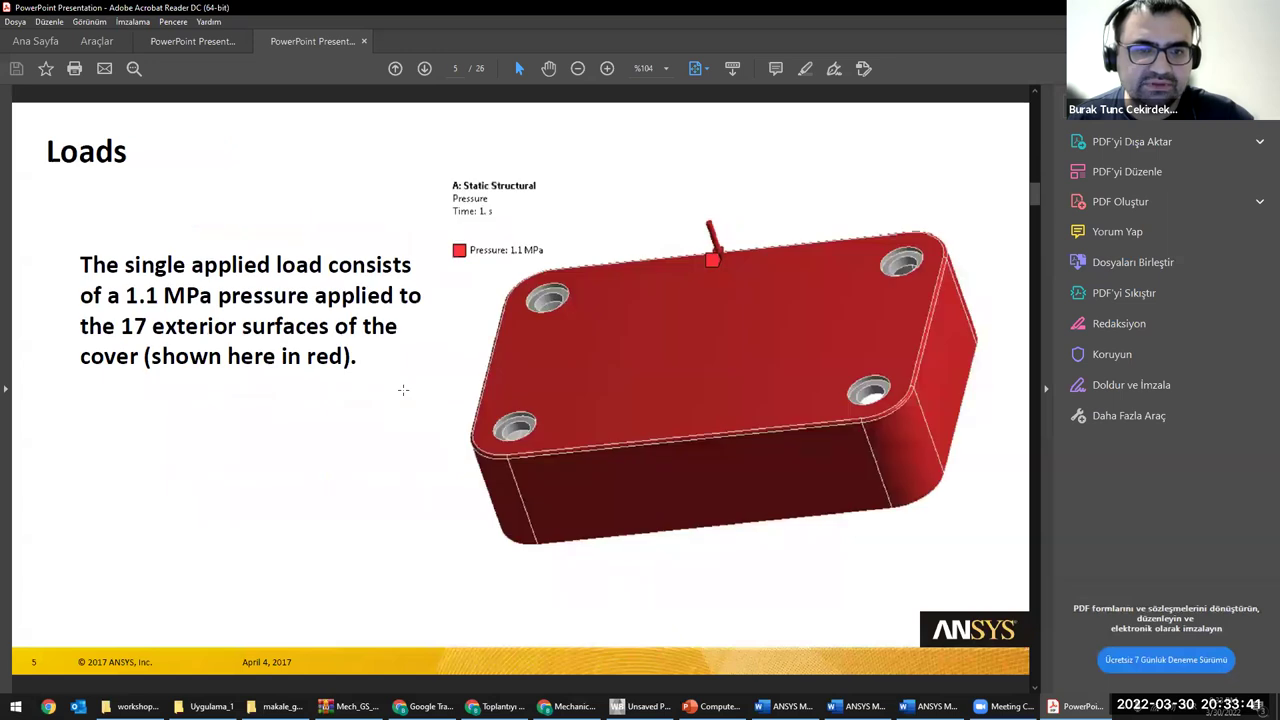
scroll(403, 390, down, 1)
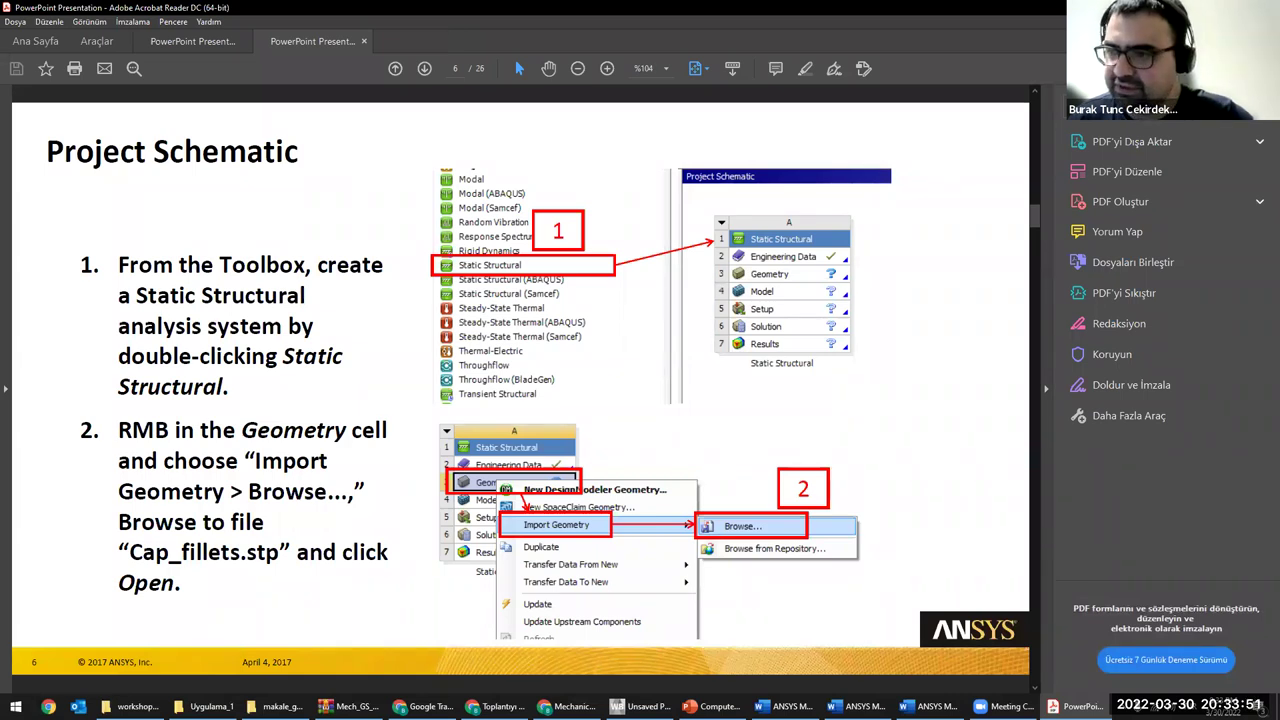
Switch to File Explorer, find Cap_fillets.stp in workshop_input_files under Intro_Mech_18.0_M01_Input_Files and bring it into the Workbench Project Schematic as a geometry system
key(alt+Tab)
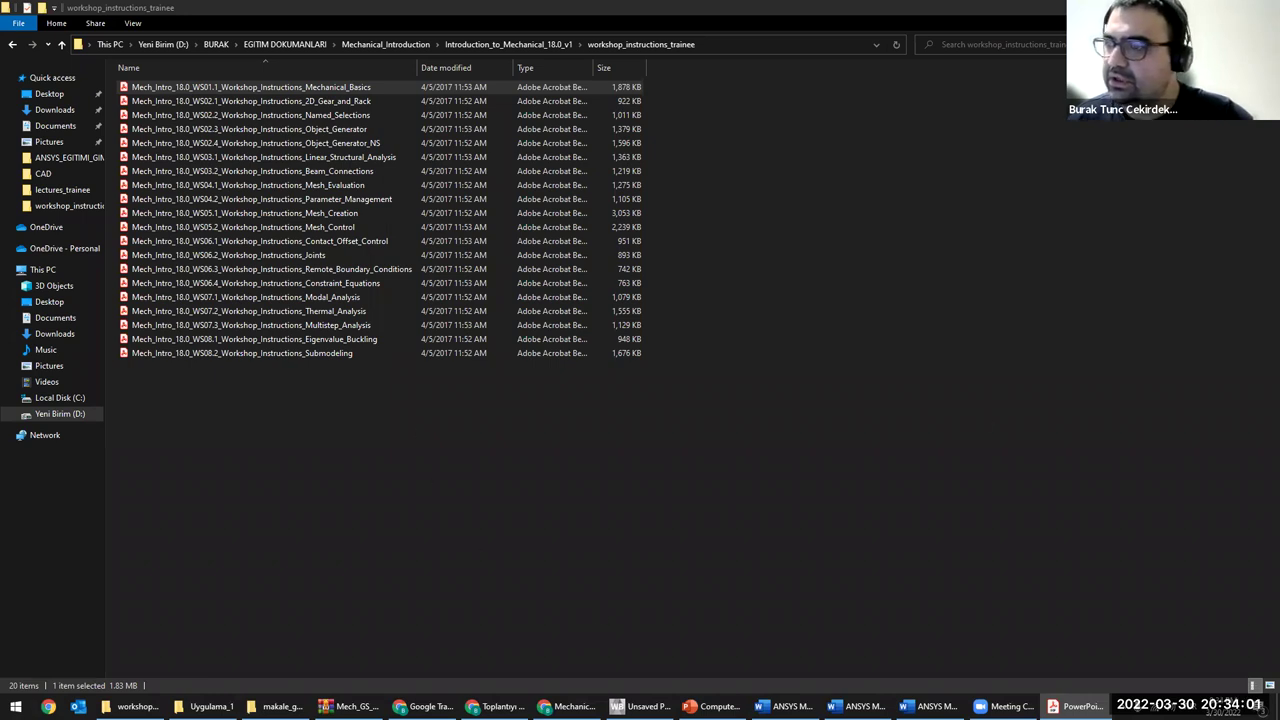
click(557, 48)
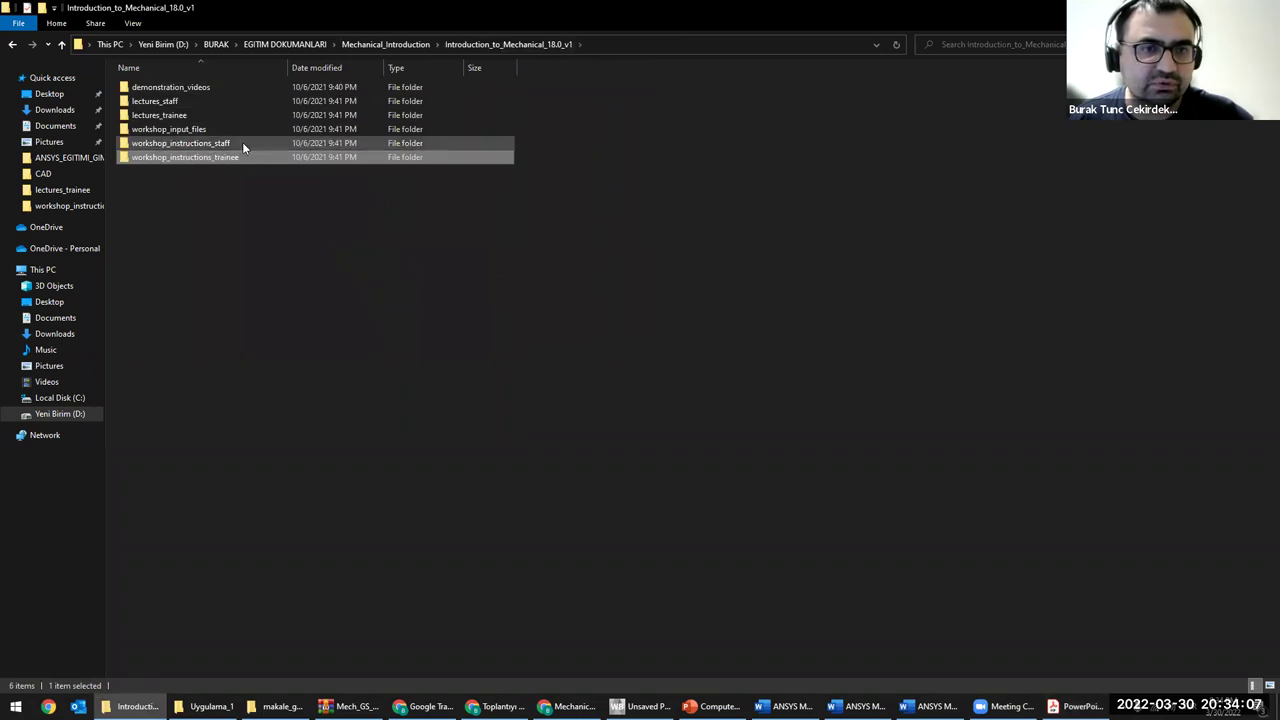
click(193, 130)
double_click(193, 130)
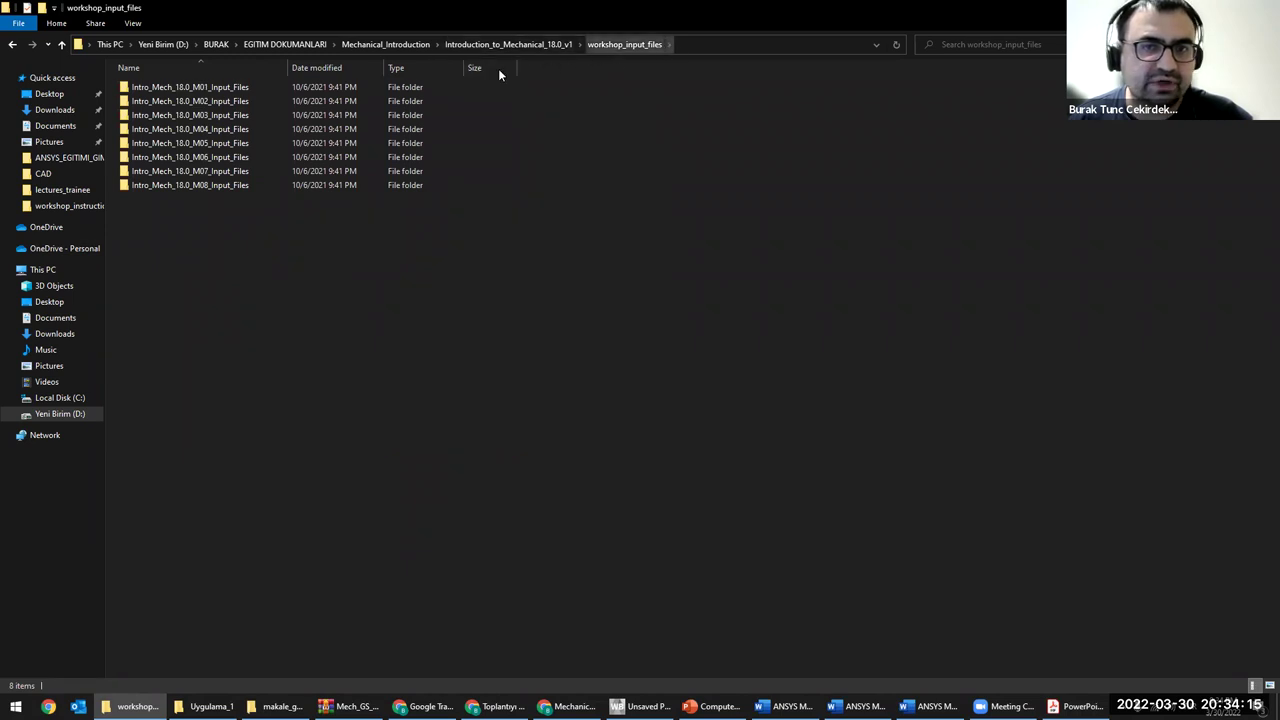
double_click(261, 84)
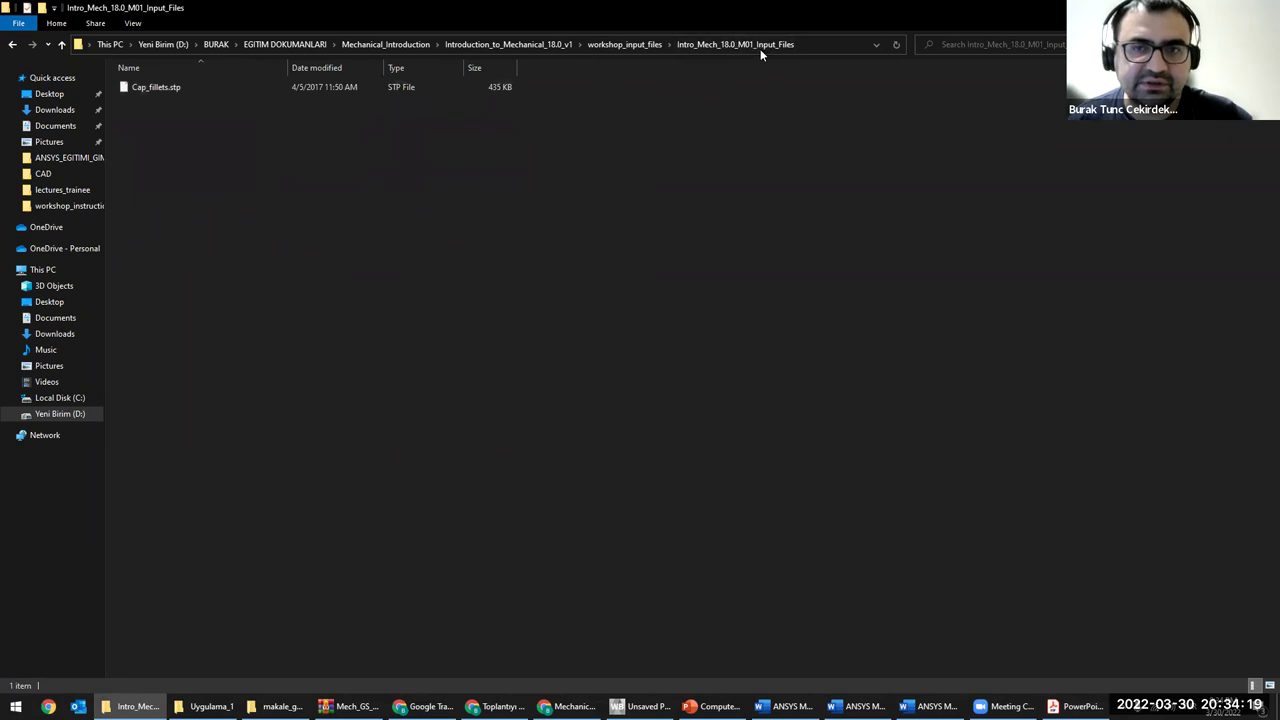
click(190, 92)
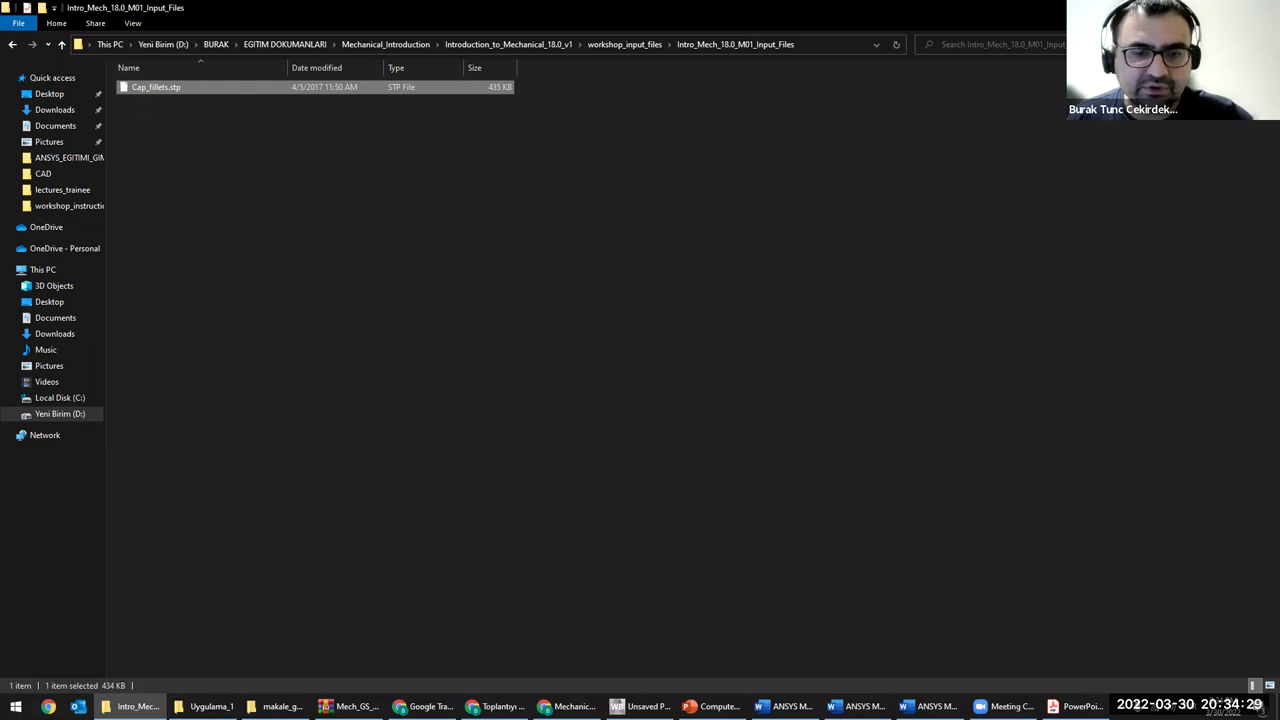
drag(136, 91, 248, 142)
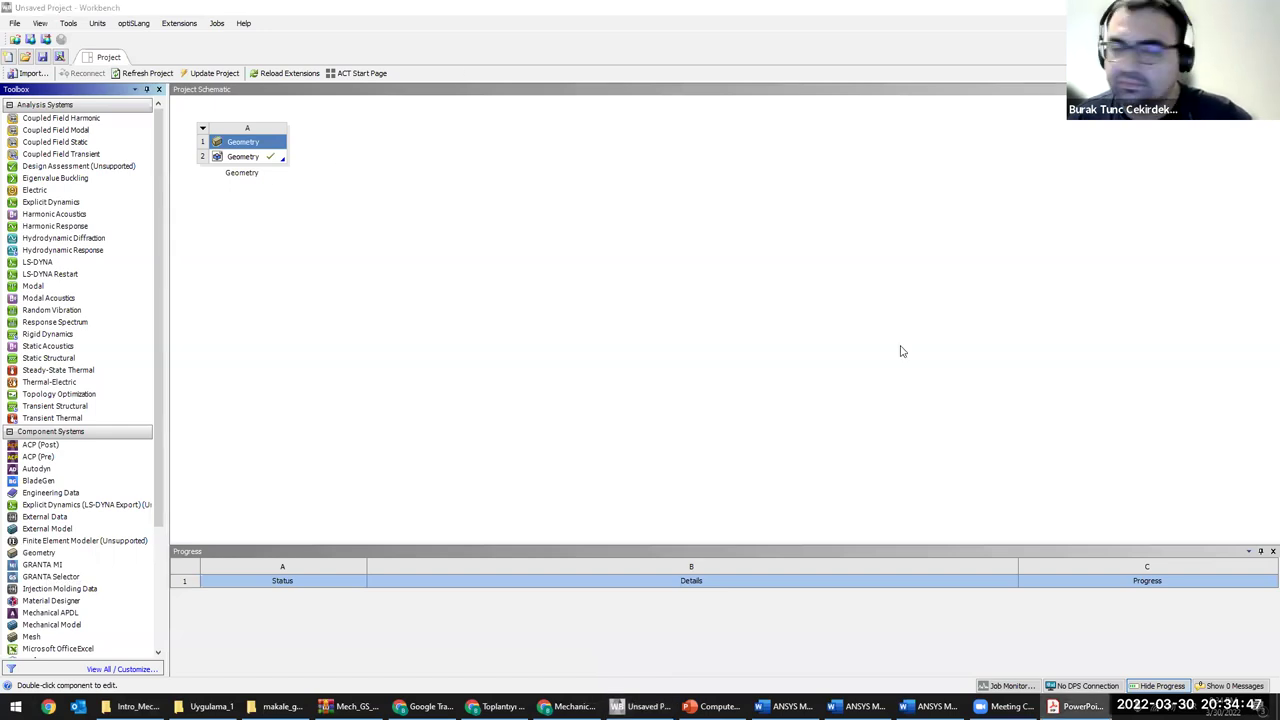
Add a Static Structural system beside the standalone Geometry system and import Cap_fillets.stp into its Geometry cell
drag(70, 358, 372, 160)
click(400, 178)
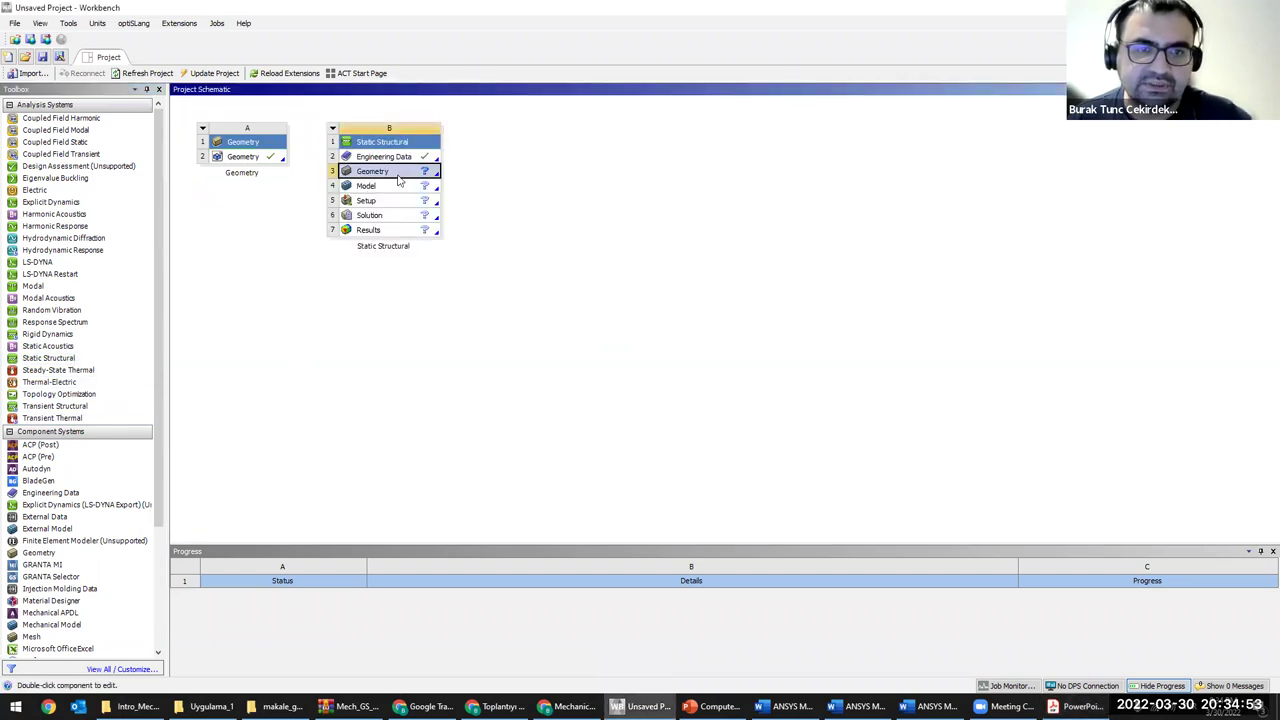
right_click(398, 178)
mouse_move(498, 213)
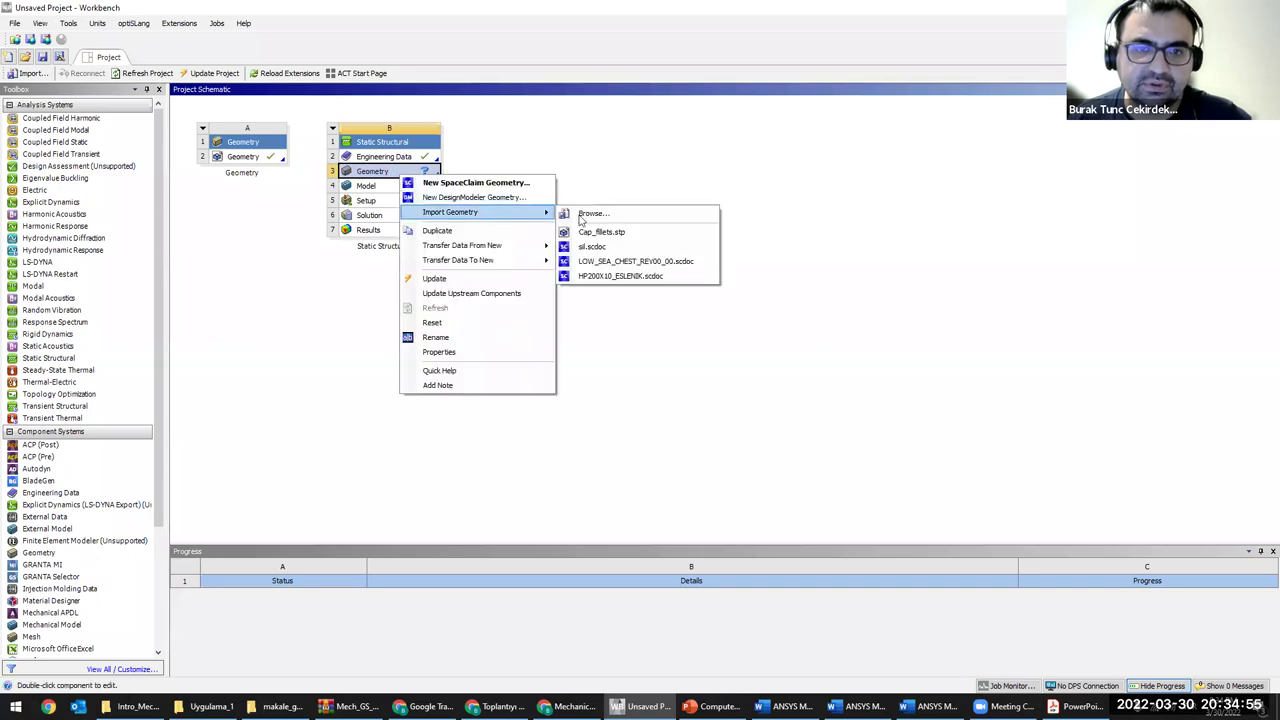
click(631, 214)
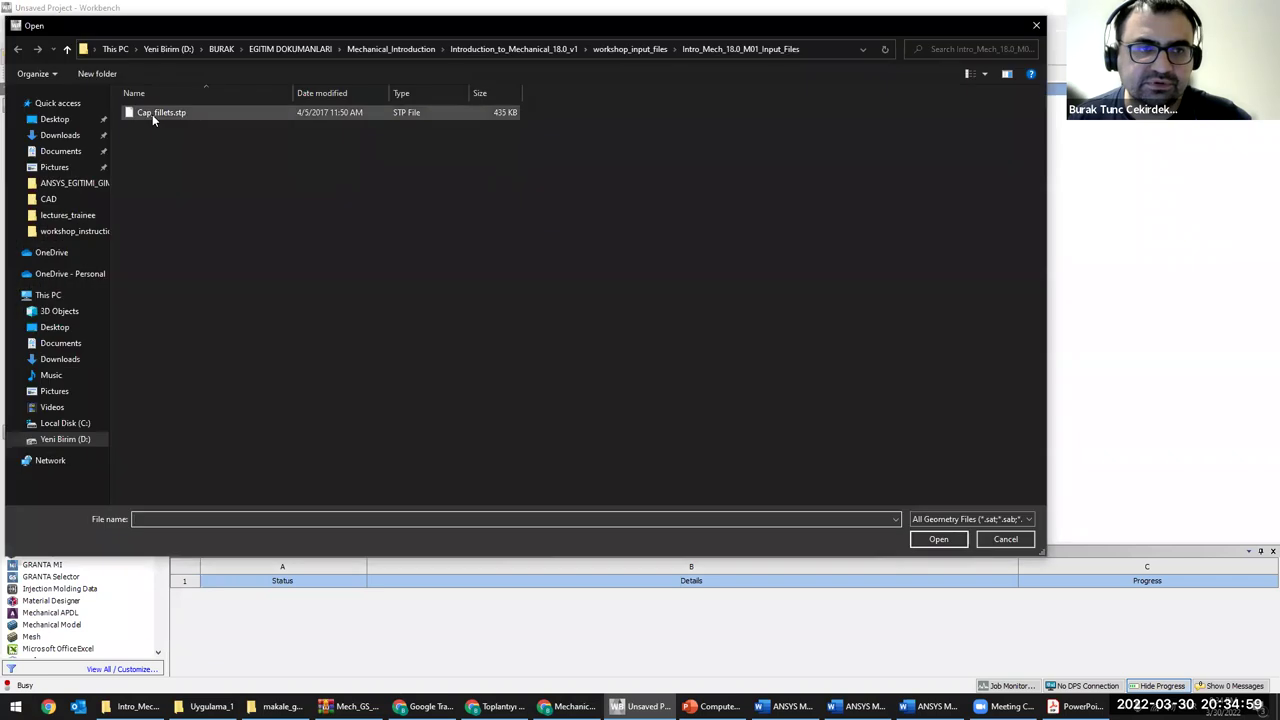
click(153, 114)
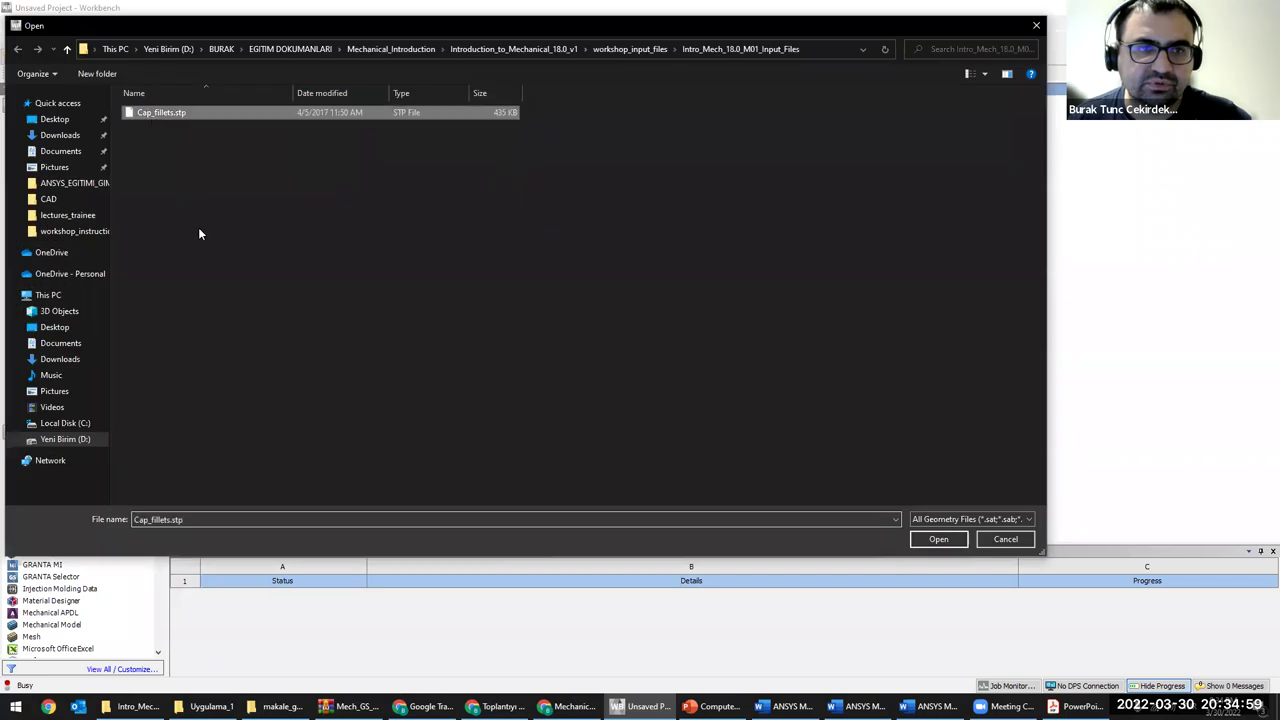
double_click(157, 114)
Share the standalone Geometry system's geometry with the Geometry cell of the Static Structural system
drag(285, 162, 385, 180)
click(662, 376)
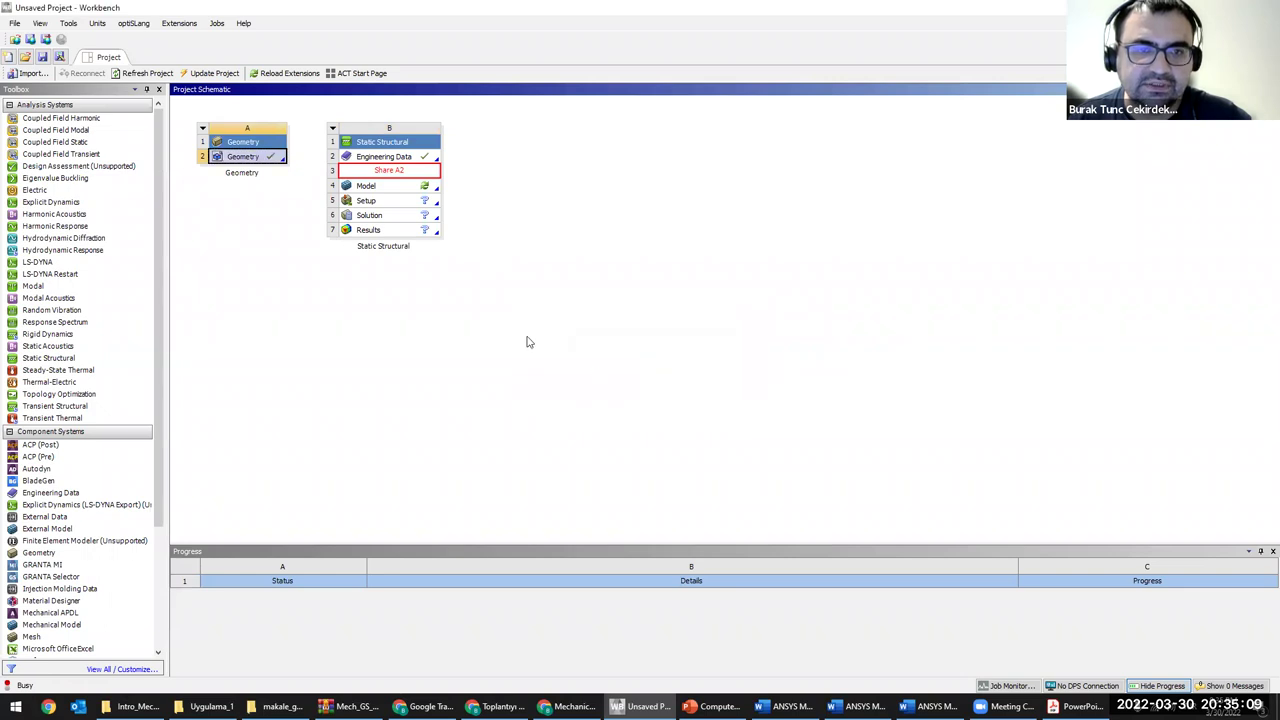
click(396, 190)
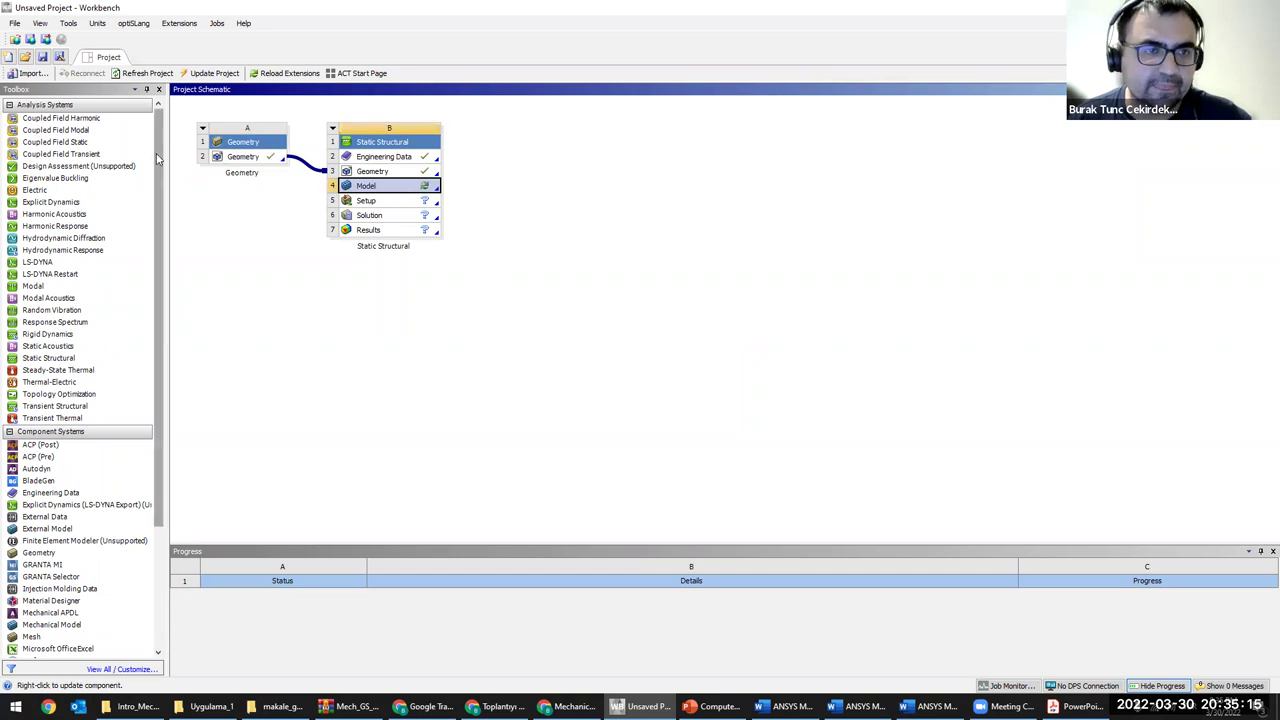
drag(157, 158, 152, 316)
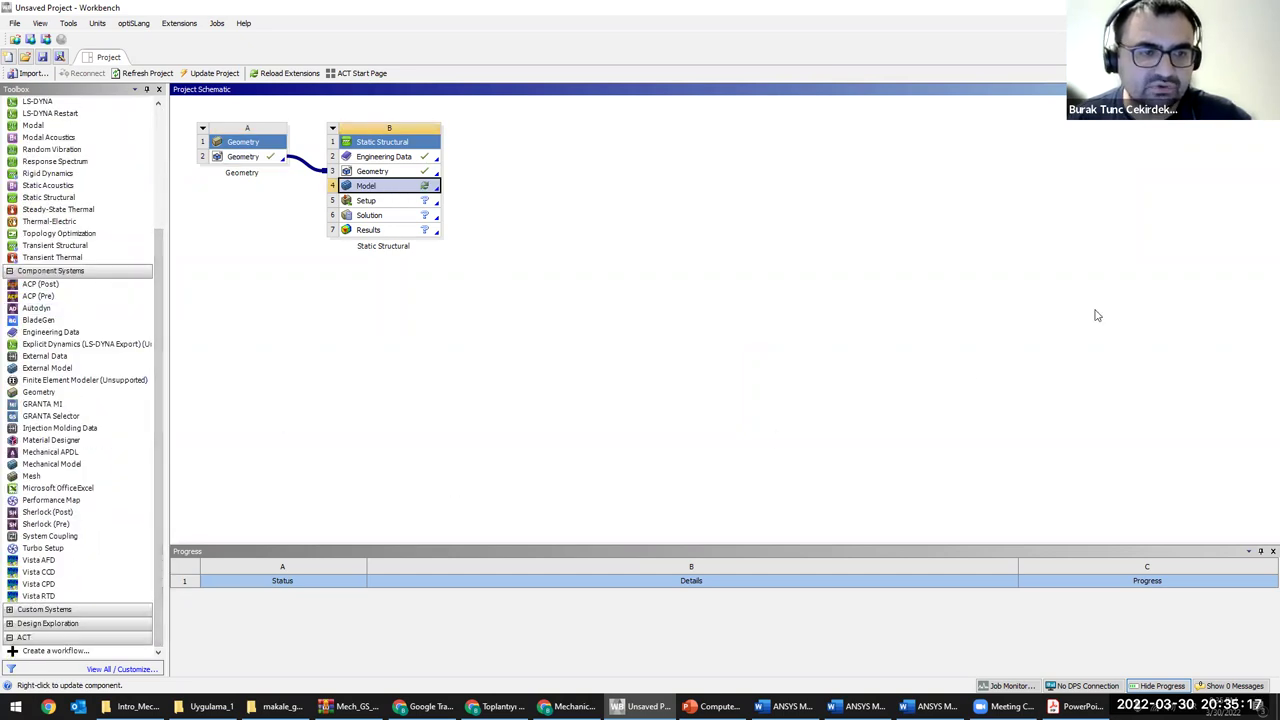
scroll(120, 220, up, 5)
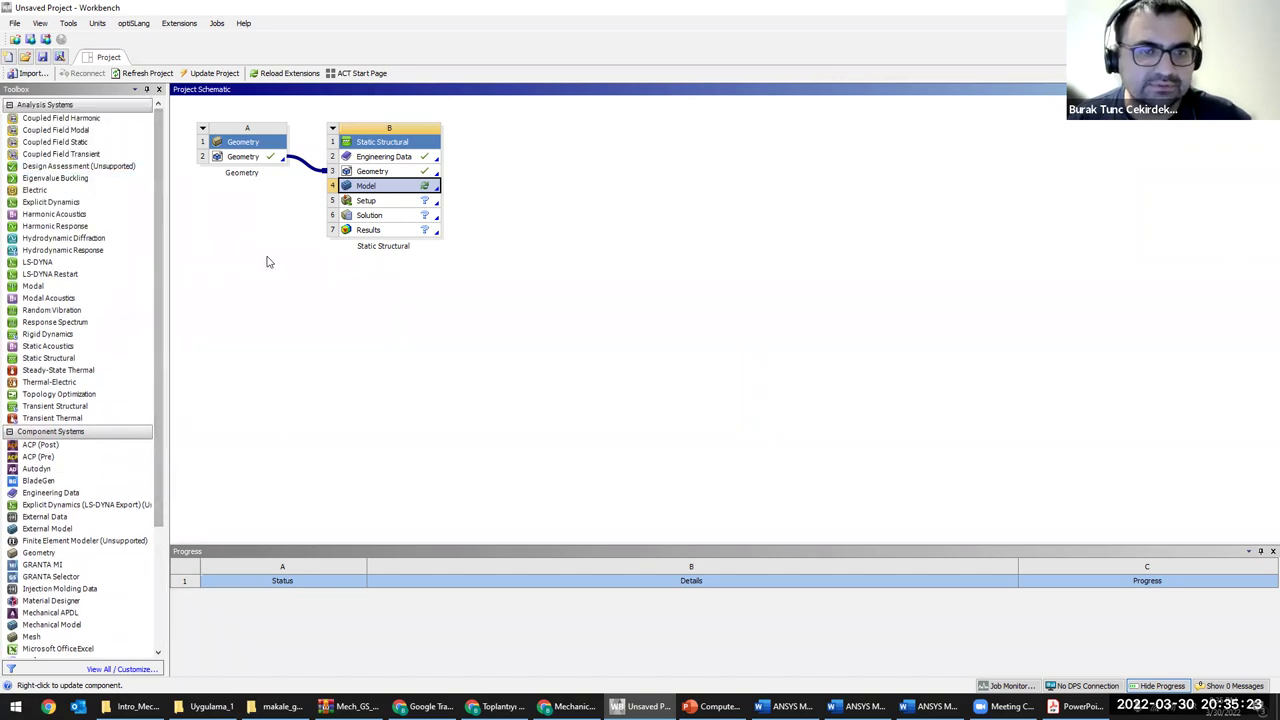
Open the Engineering Data of the Static Structural system for editing
click(372, 160)
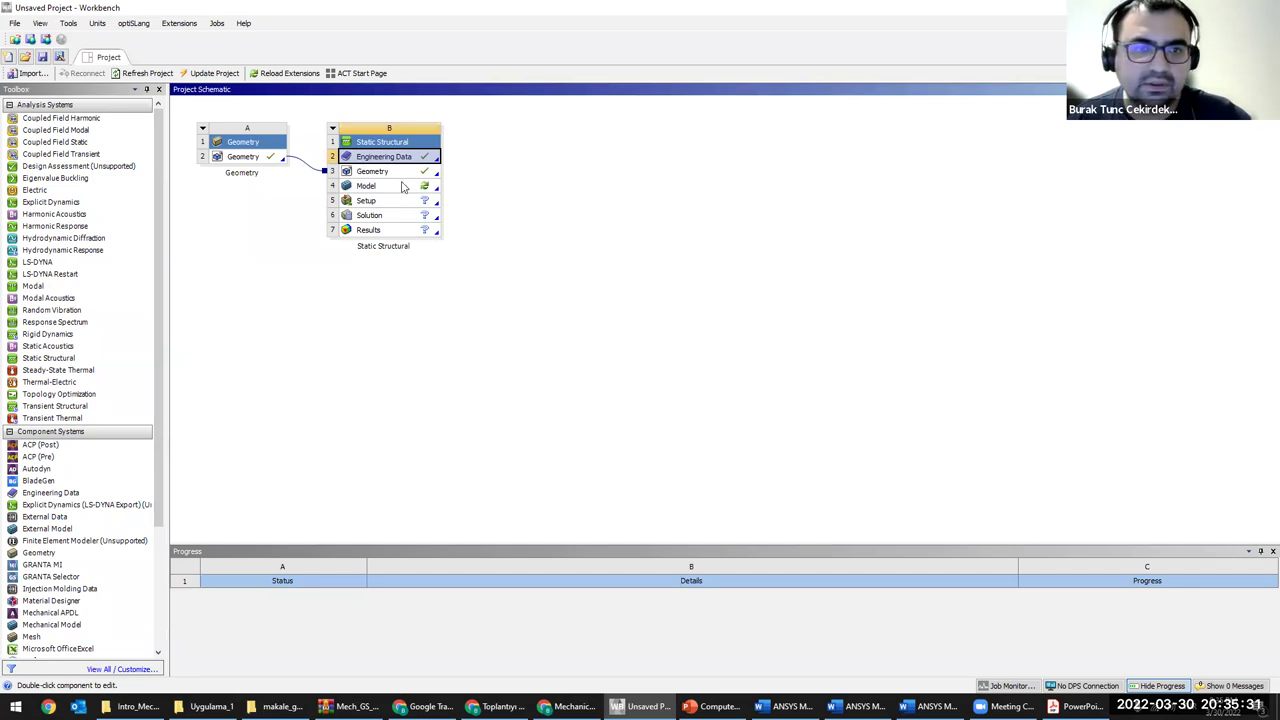
double_click(378, 157)
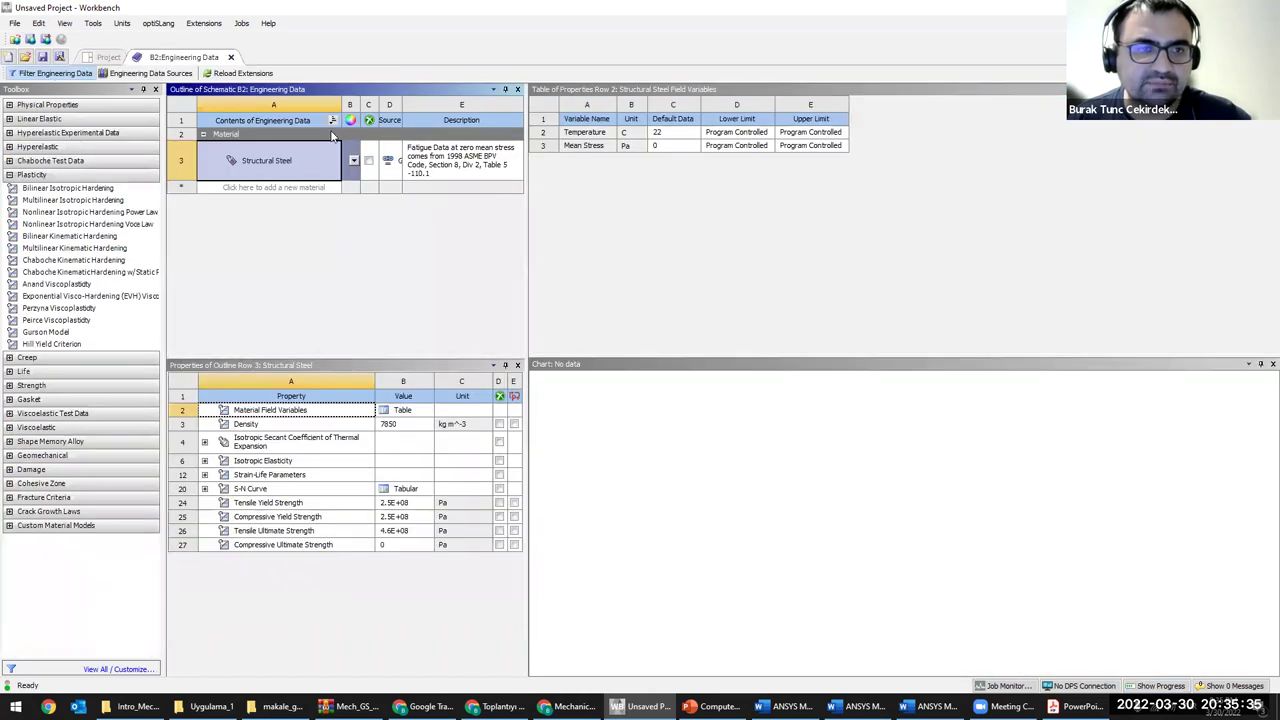
click(95, 57)
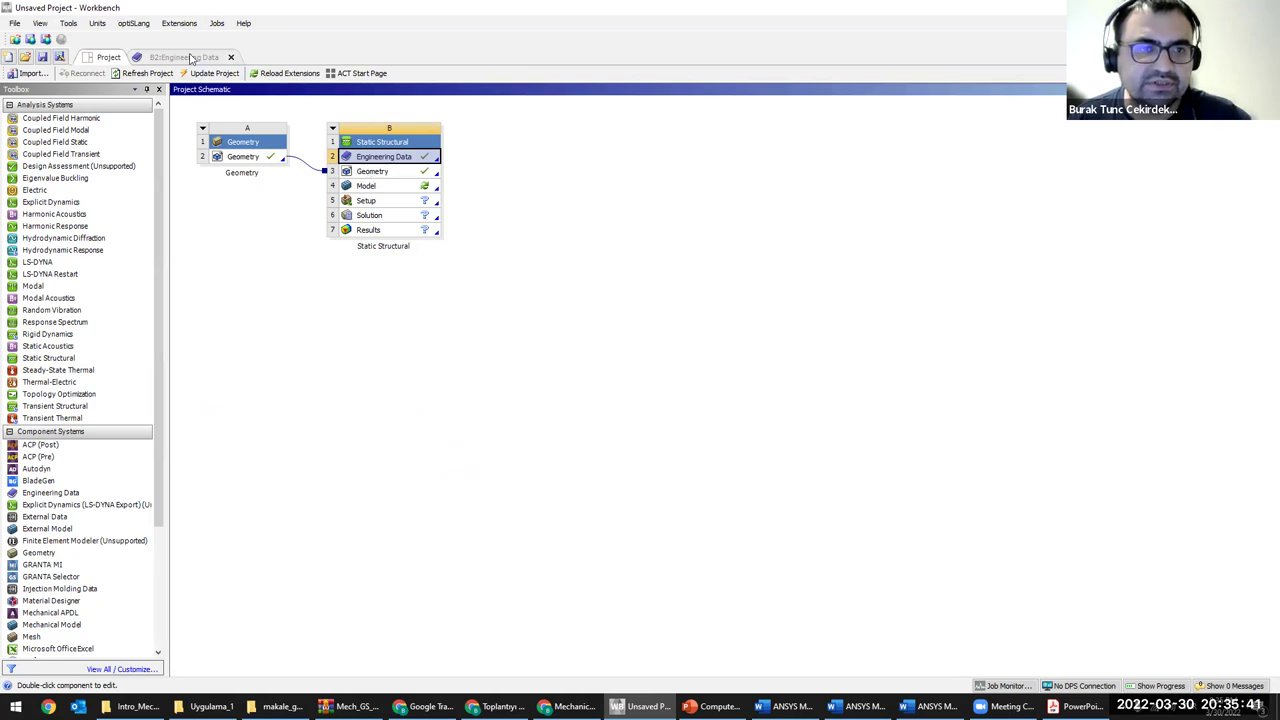
double_click(390, 157)
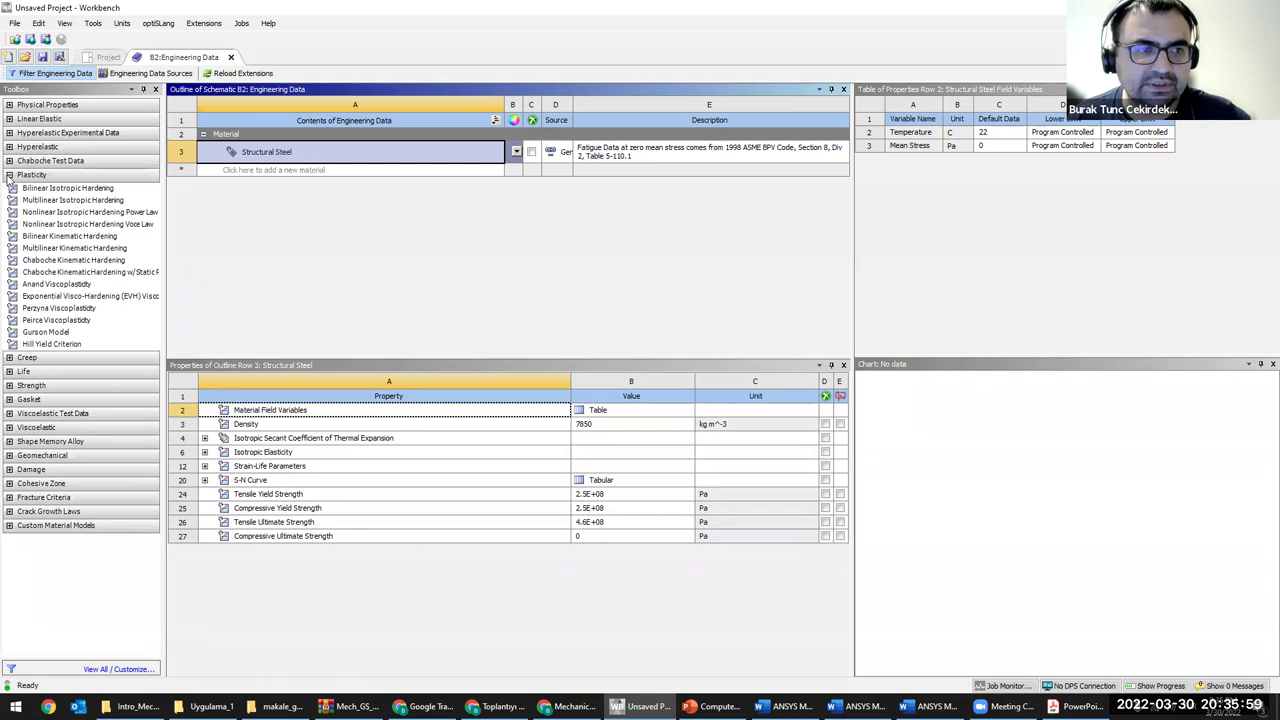
Display the engineering data sources, look through the ANSYS GRANTA sample library and list the contents of General Materials
click(141, 78)
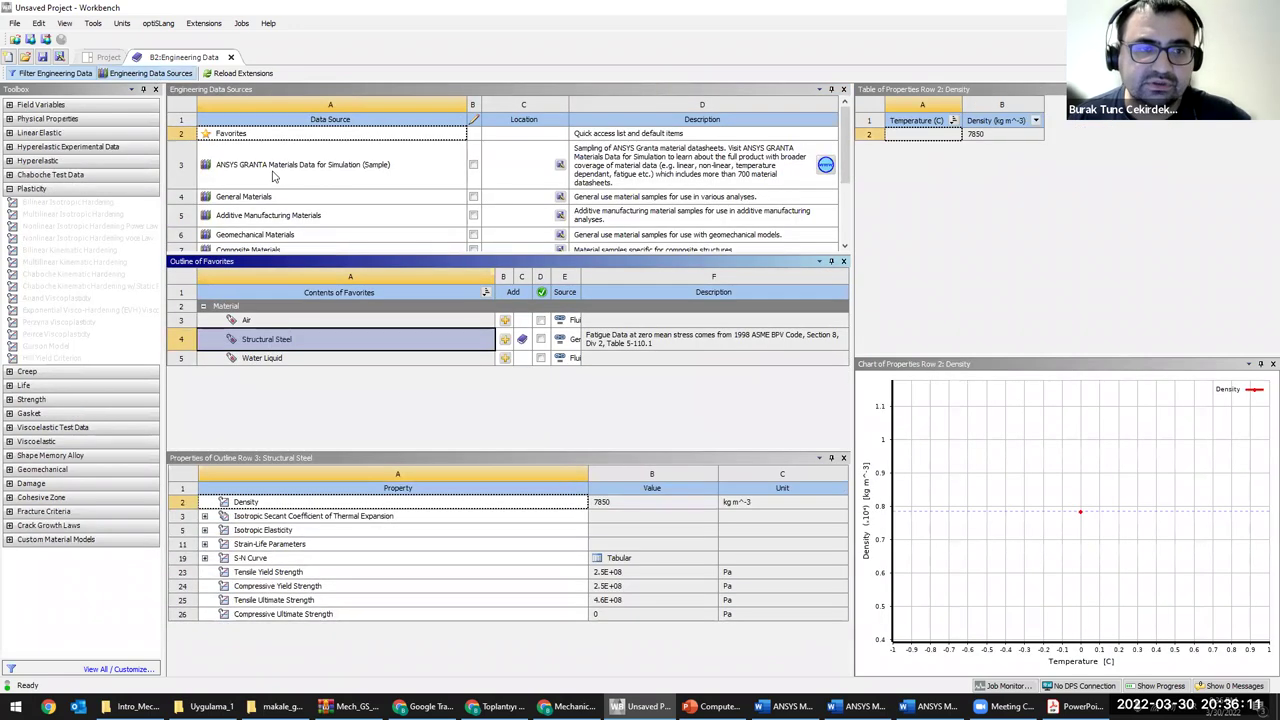
click(308, 168)
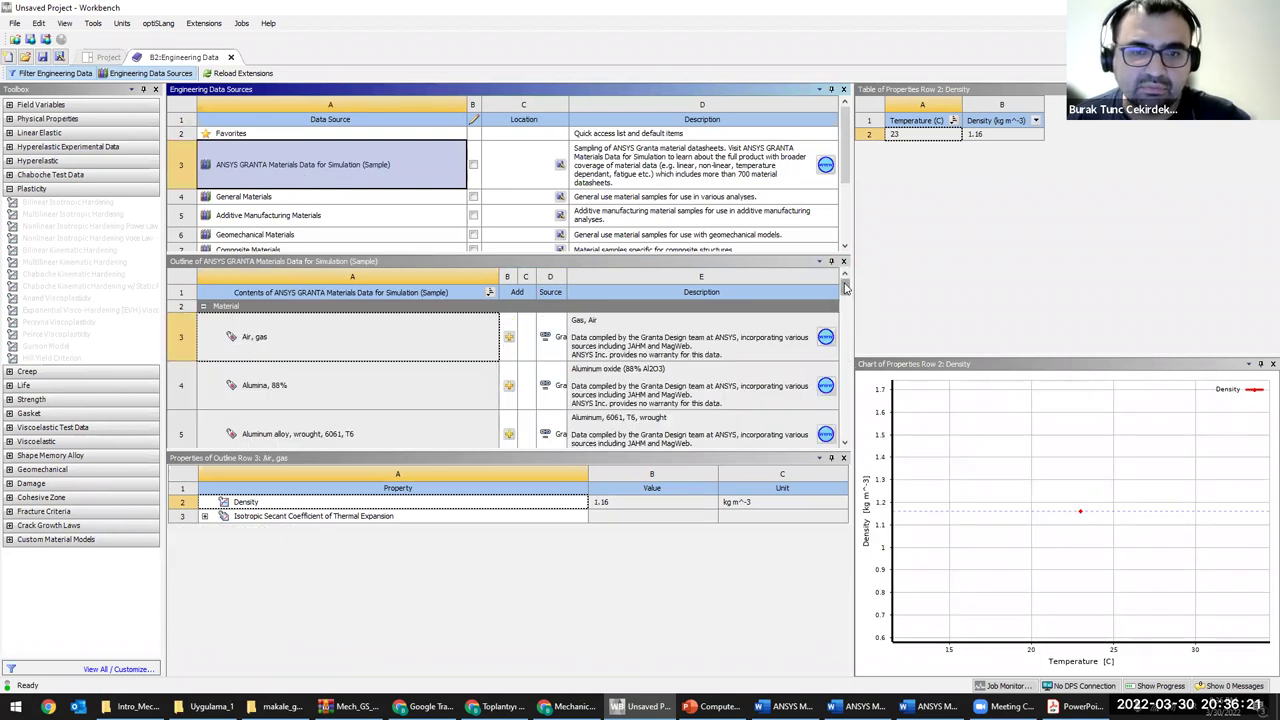
drag(845, 287, 824, 255)
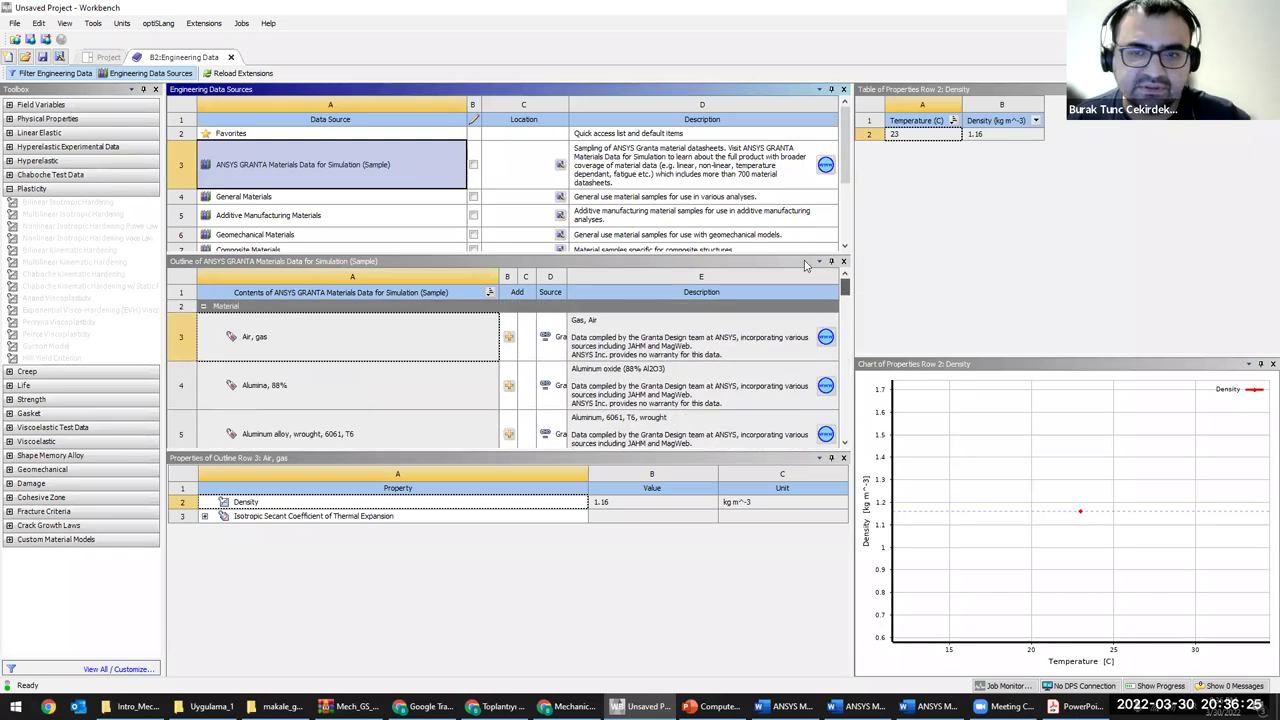
click(296, 196)
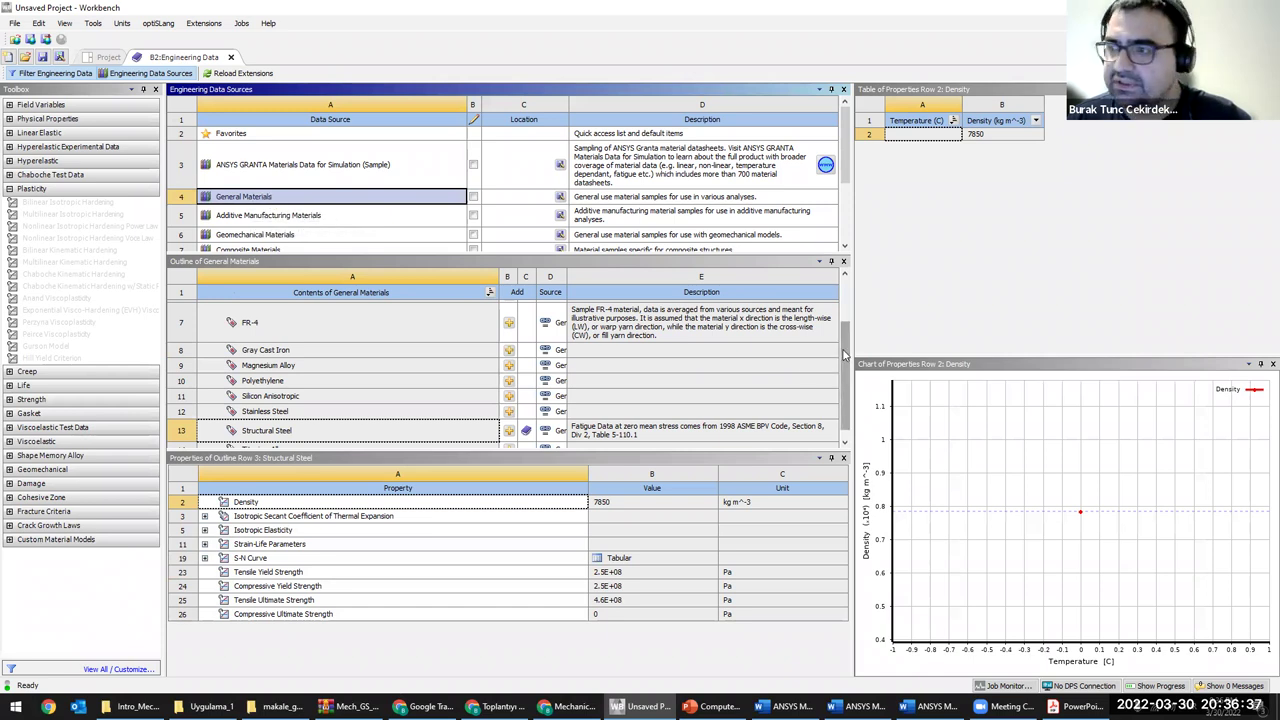
Add Aluminum Alloy from General Materials to the engineering data, hide the data sources and return to the project schematic
drag(845, 355, 842, 313)
click(410, 337)
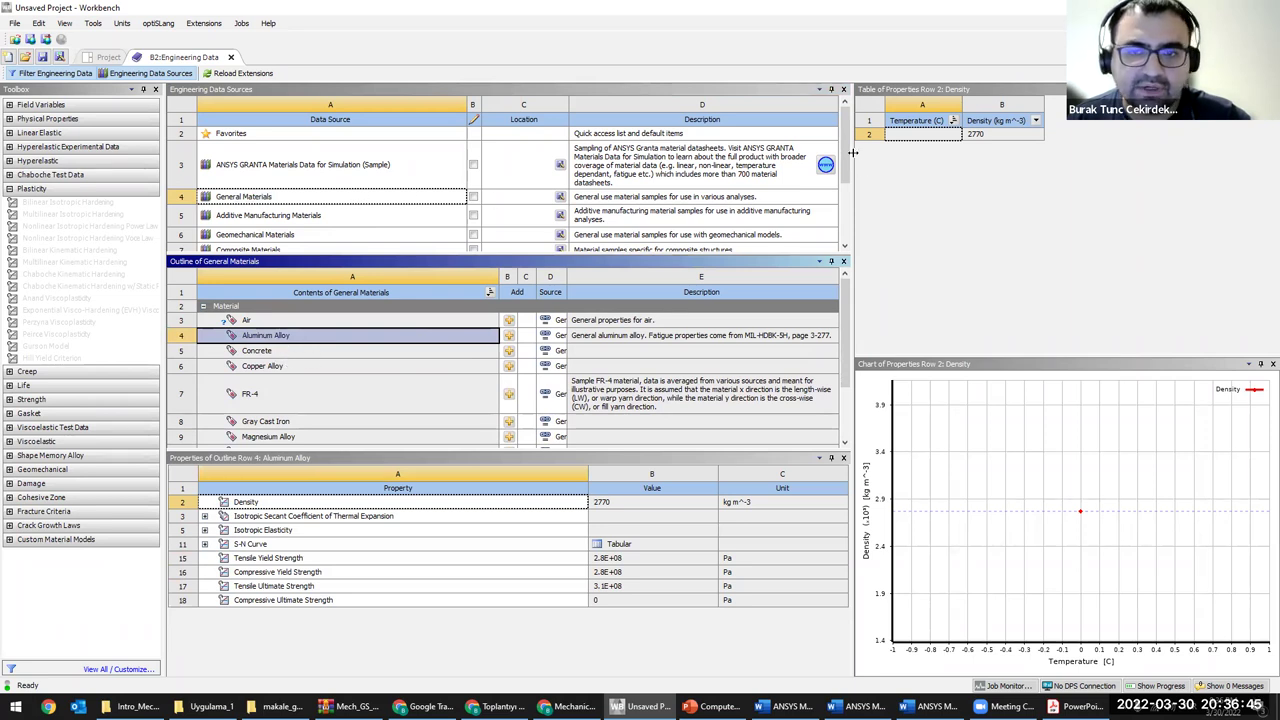
drag(847, 140, 840, 172)
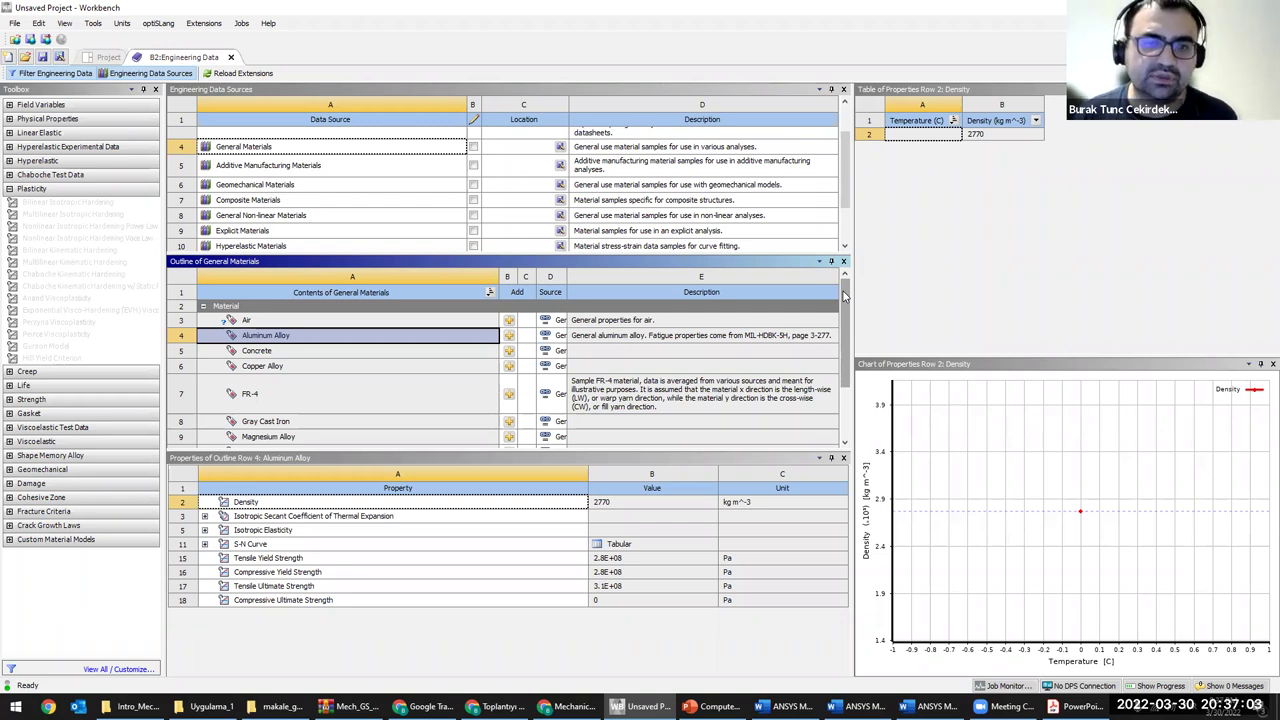
click(509, 336)
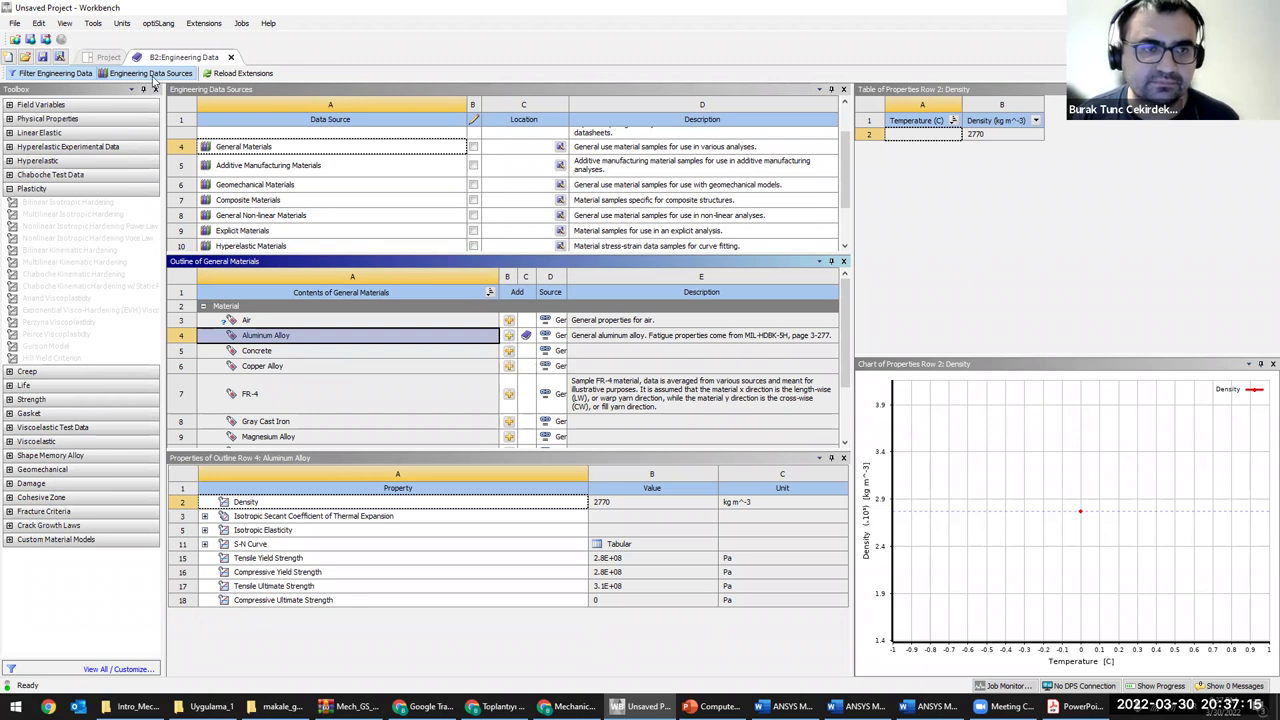
click(141, 76)
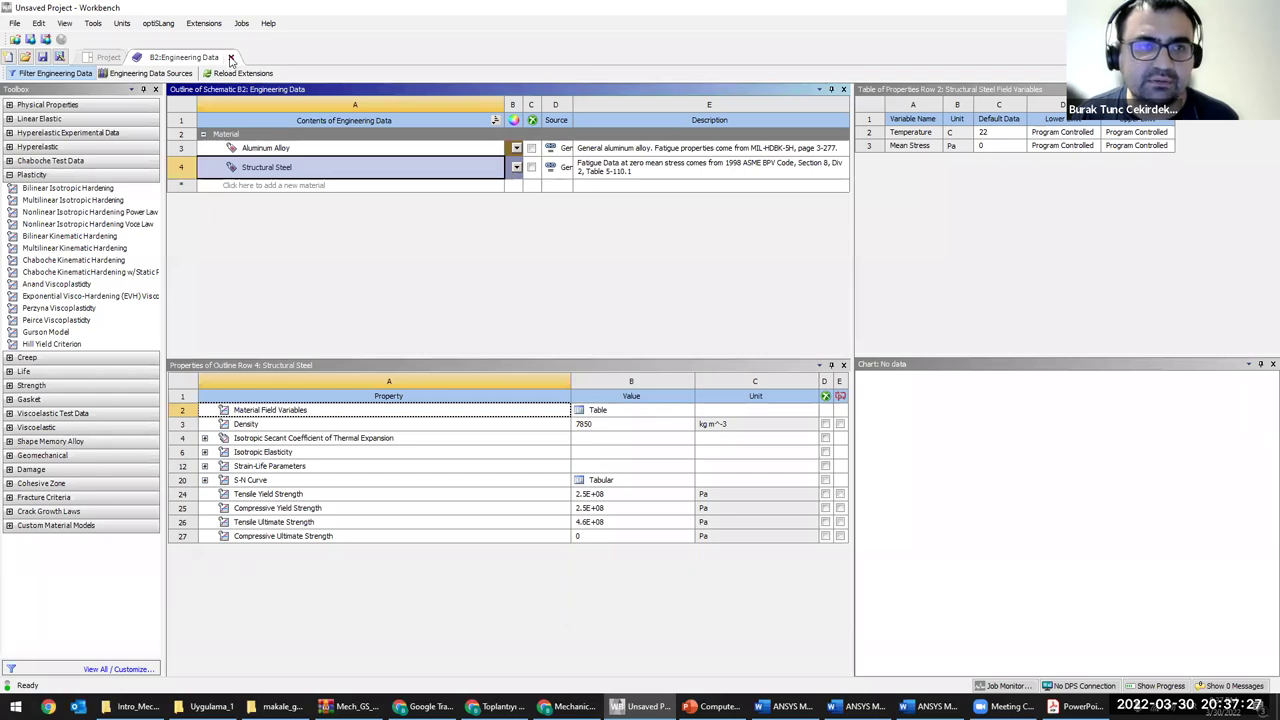
click(230, 58)
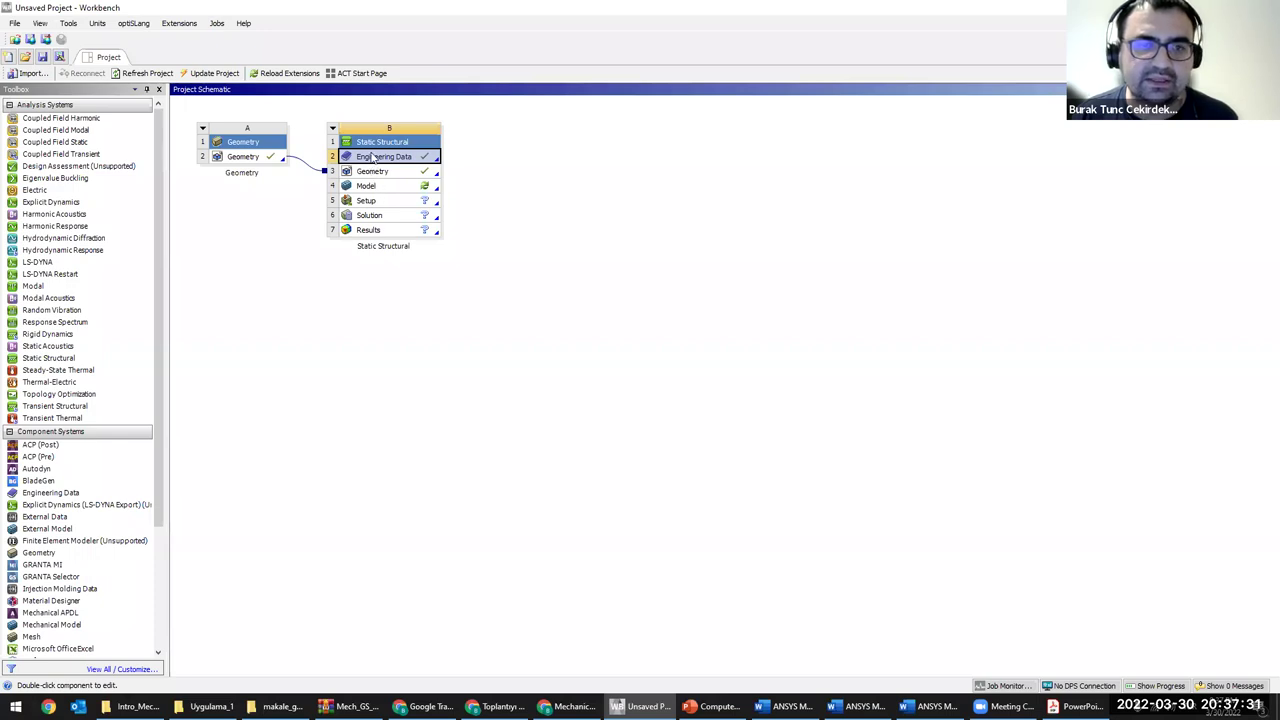
Open the Model cell of the Static Structural system in Mechanical
click(422, 187)
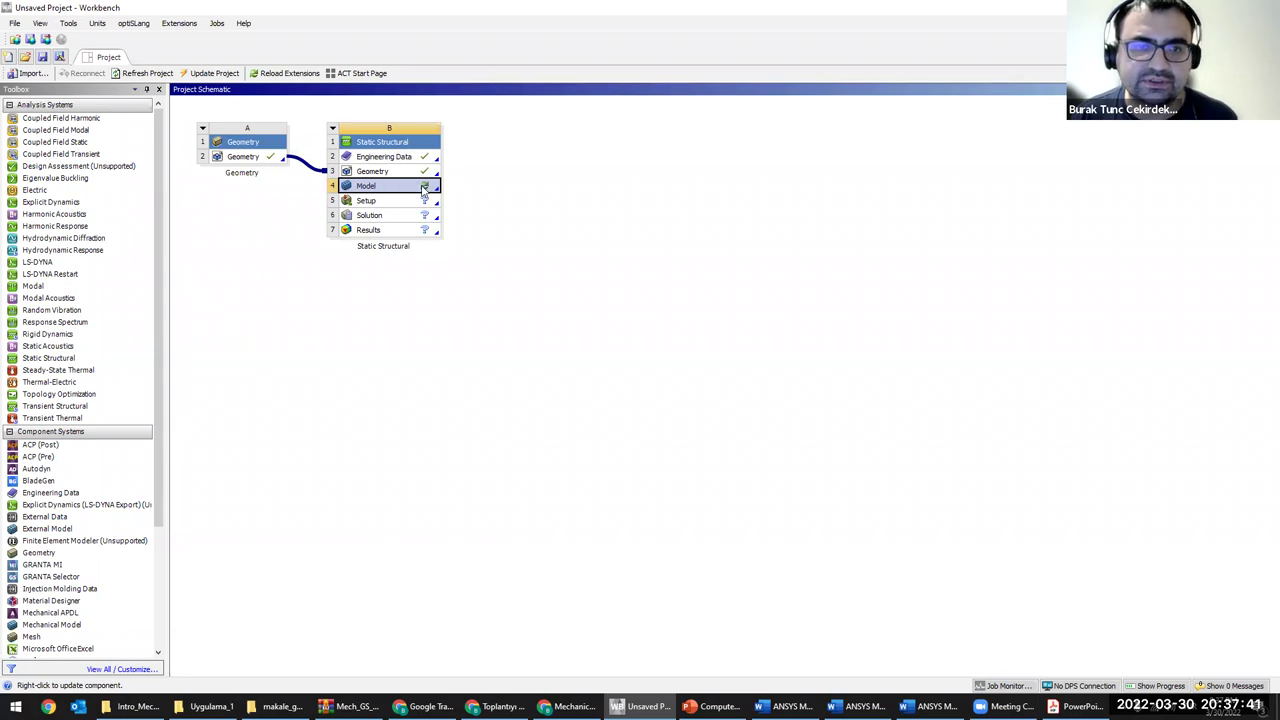
click(365, 201)
click(380, 216)
click(392, 233)
click(400, 216)
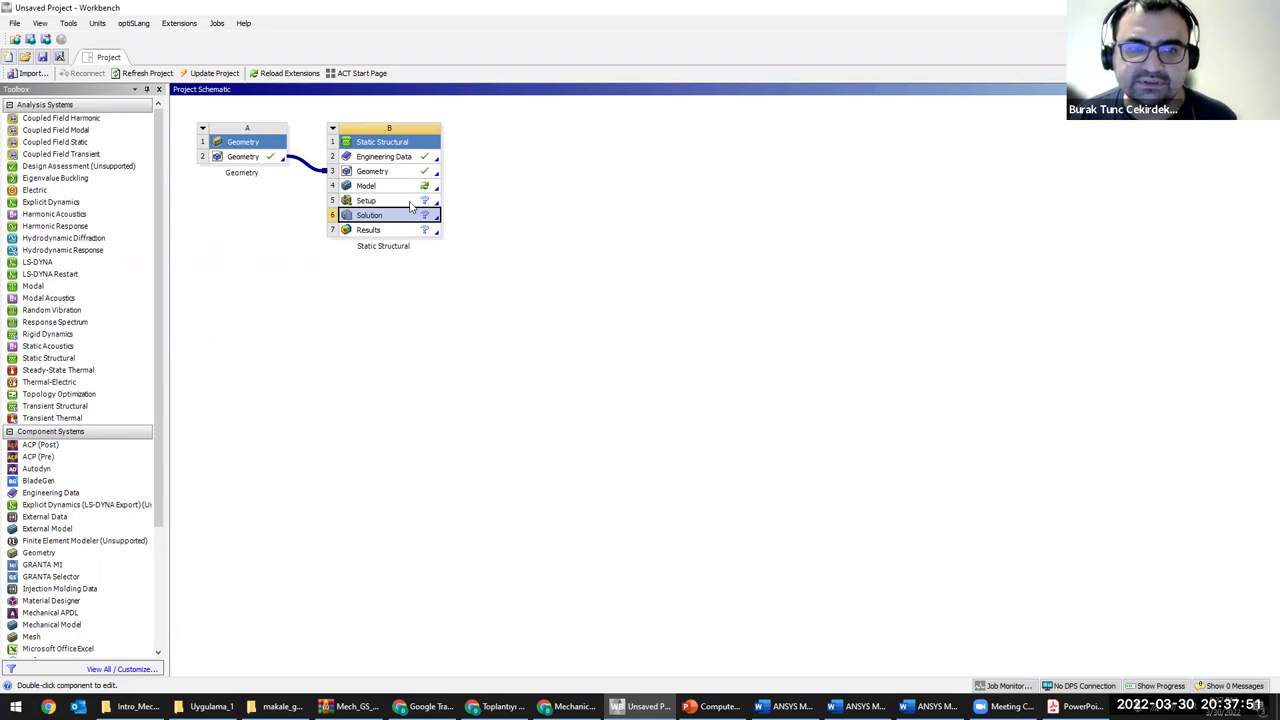
click(407, 192)
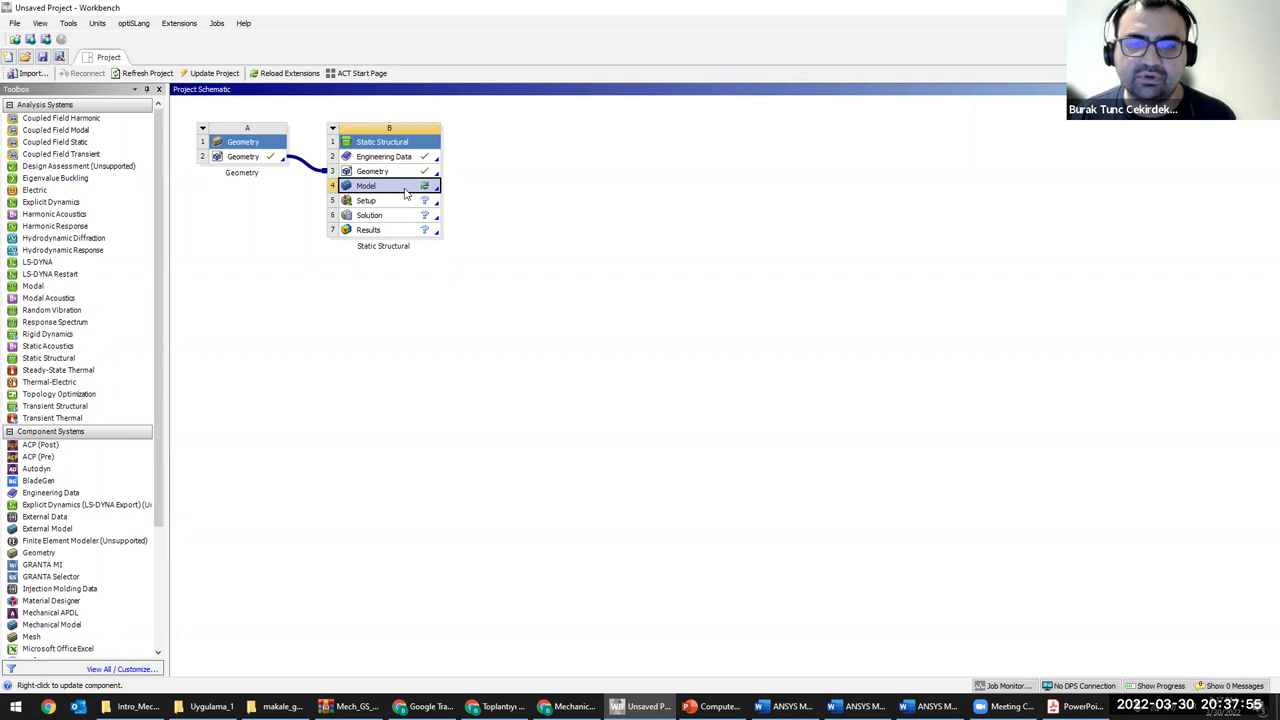
double_click(404, 190)
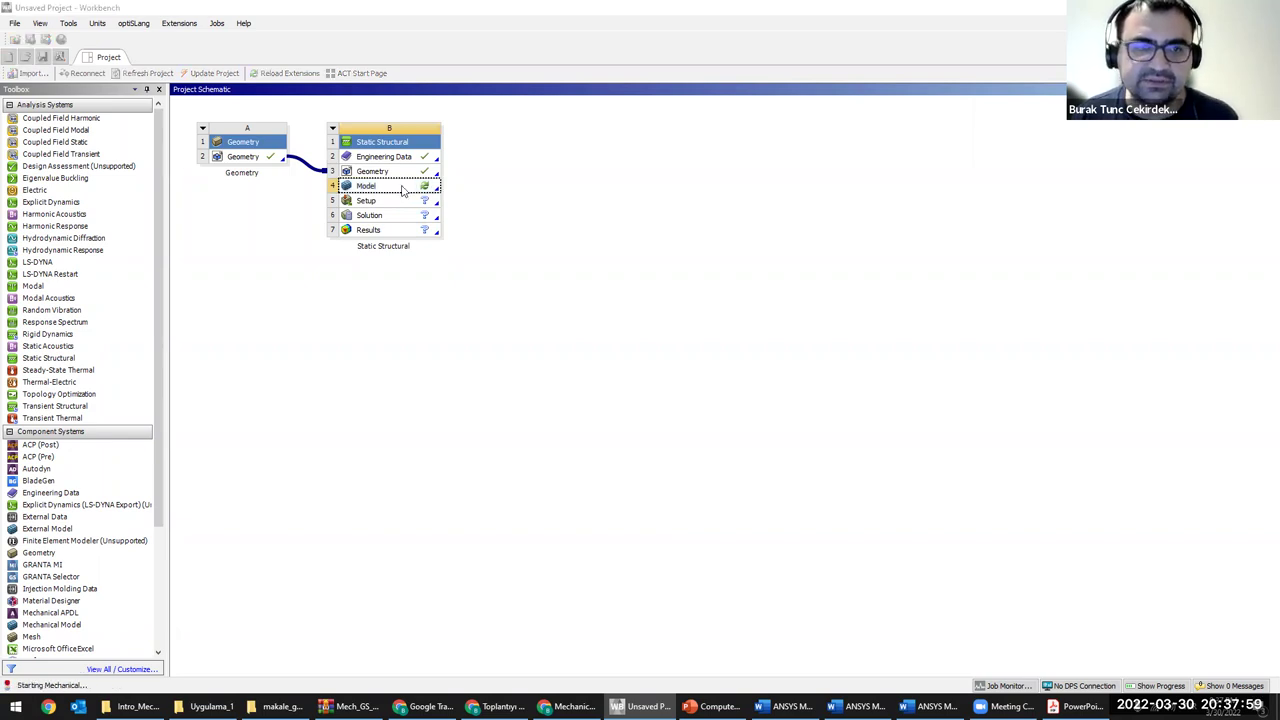
right_click(404, 190)
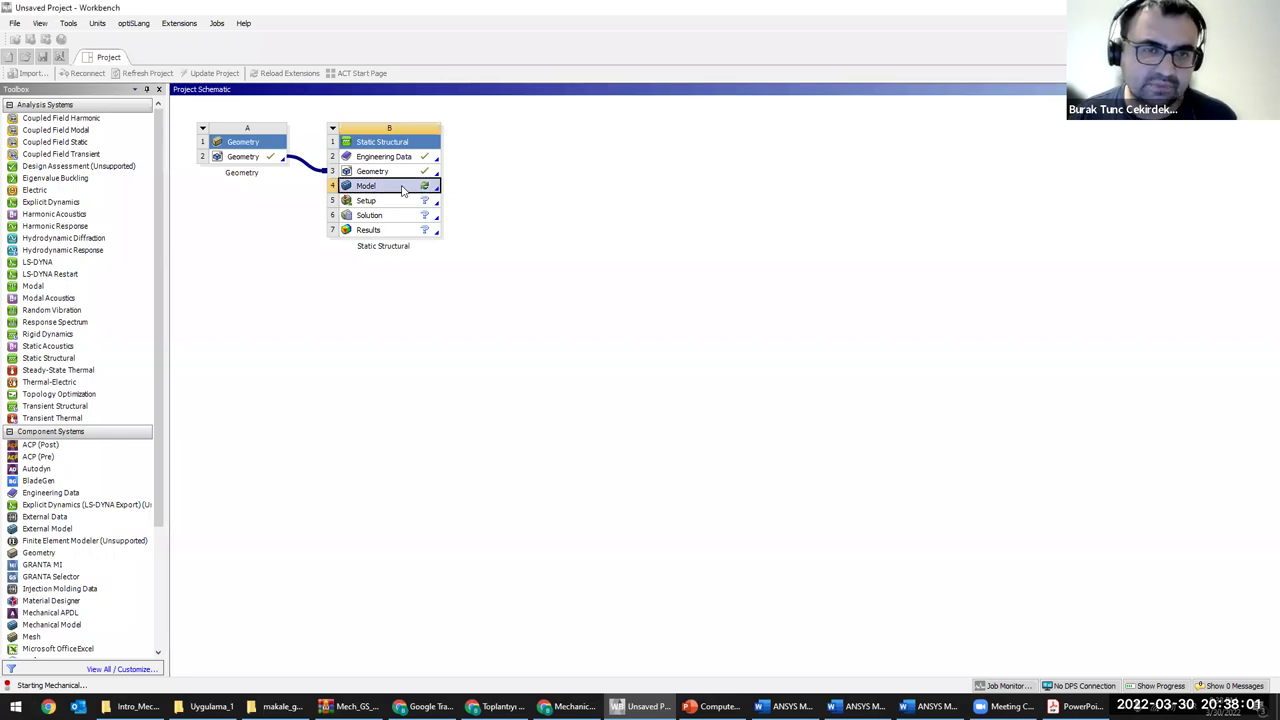
click(343, 378)
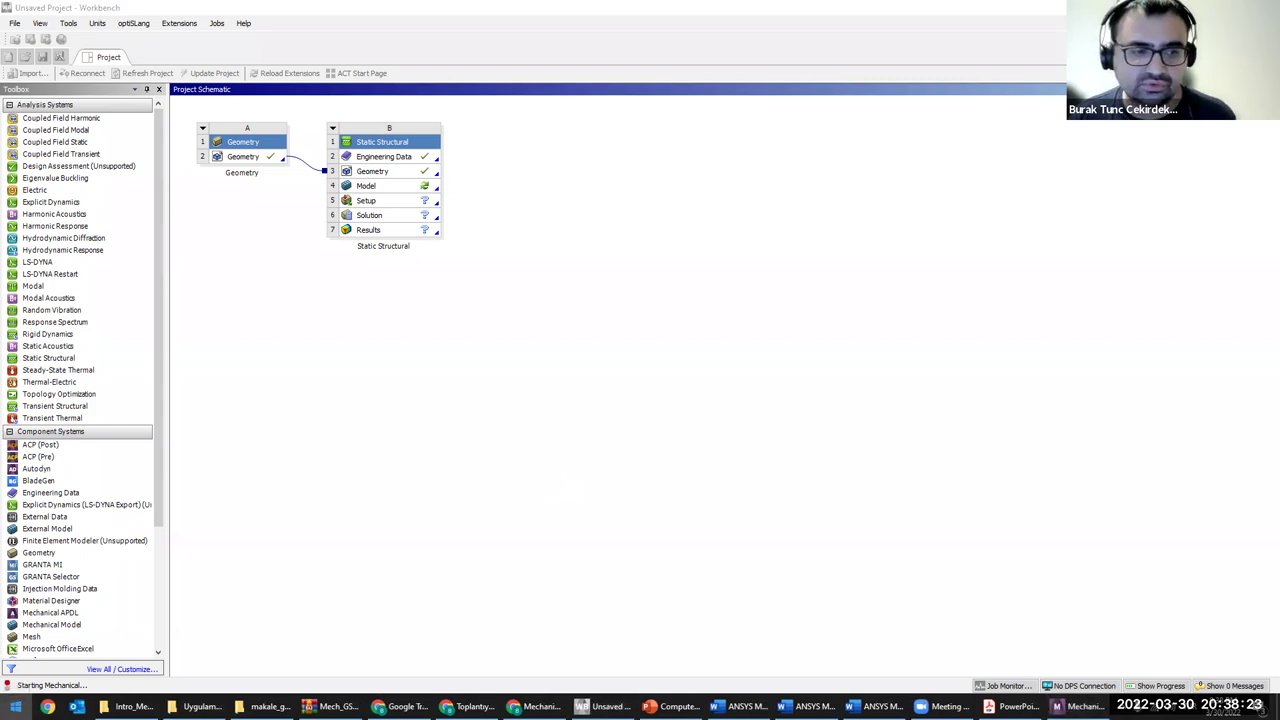
click(15, 706)
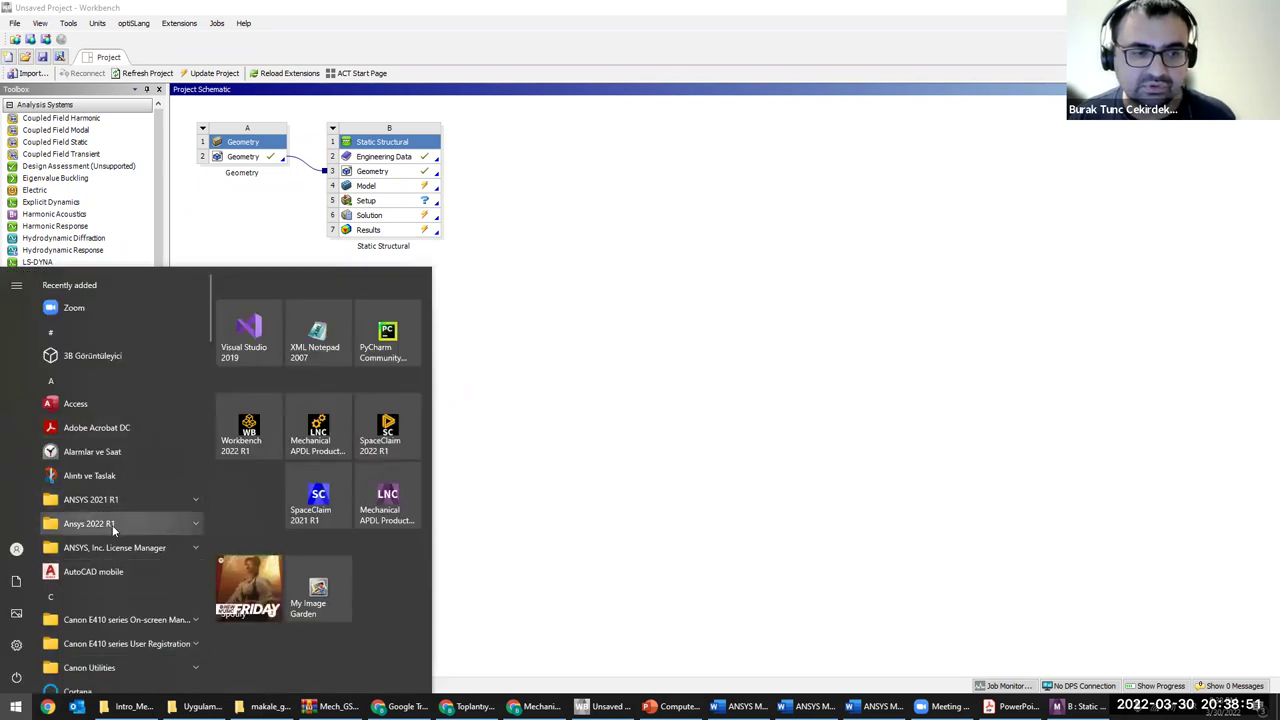
click(928, 404)
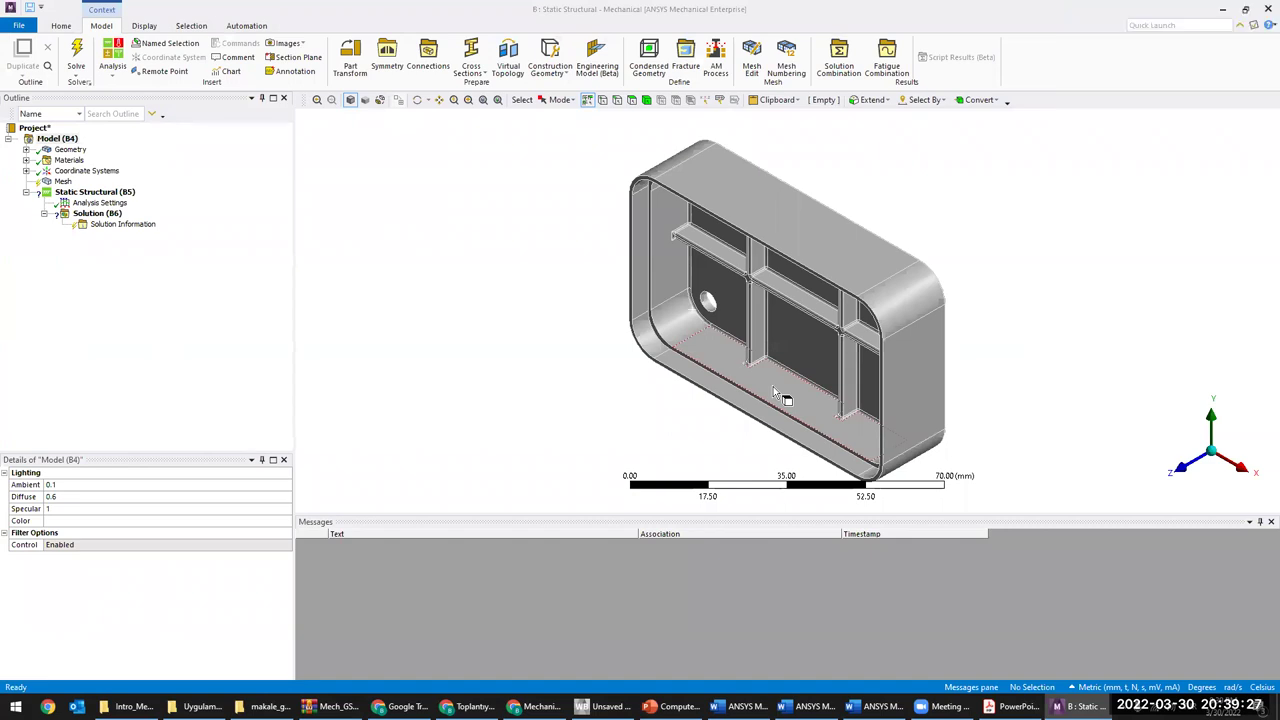
middle_drag(773, 386, 745, 290)
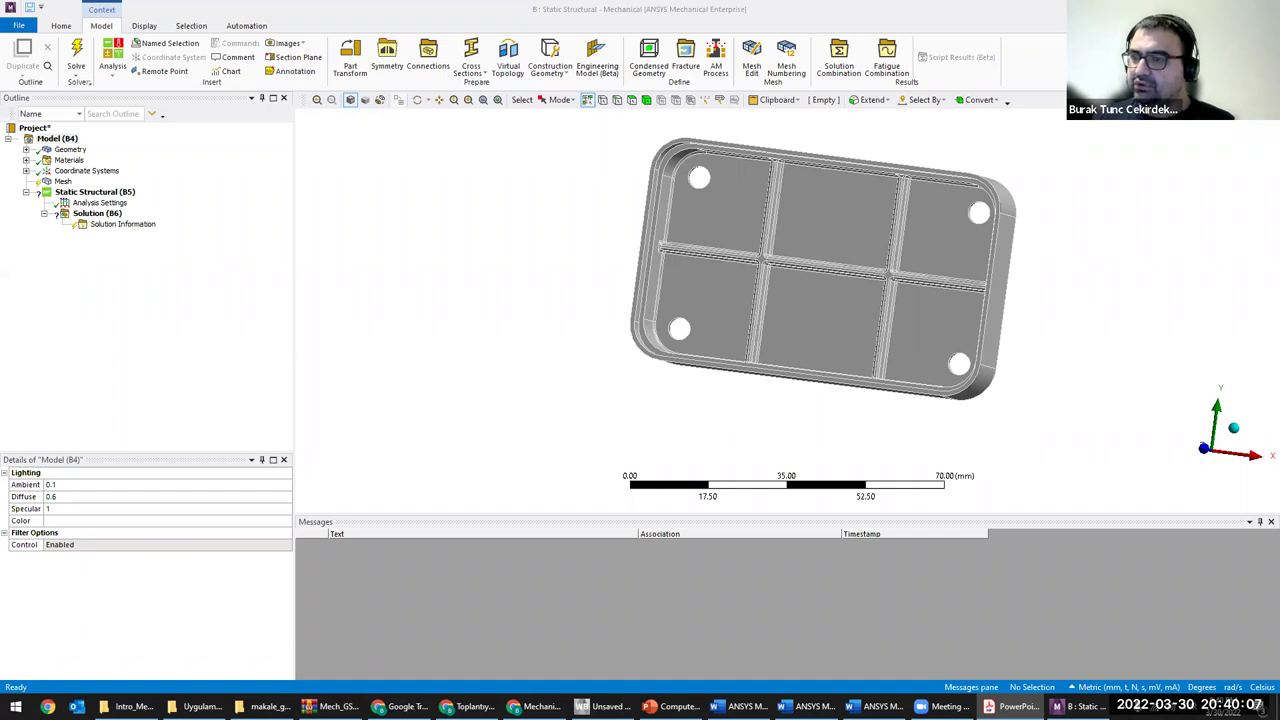
middle_drag(750, 355, 35, 97)
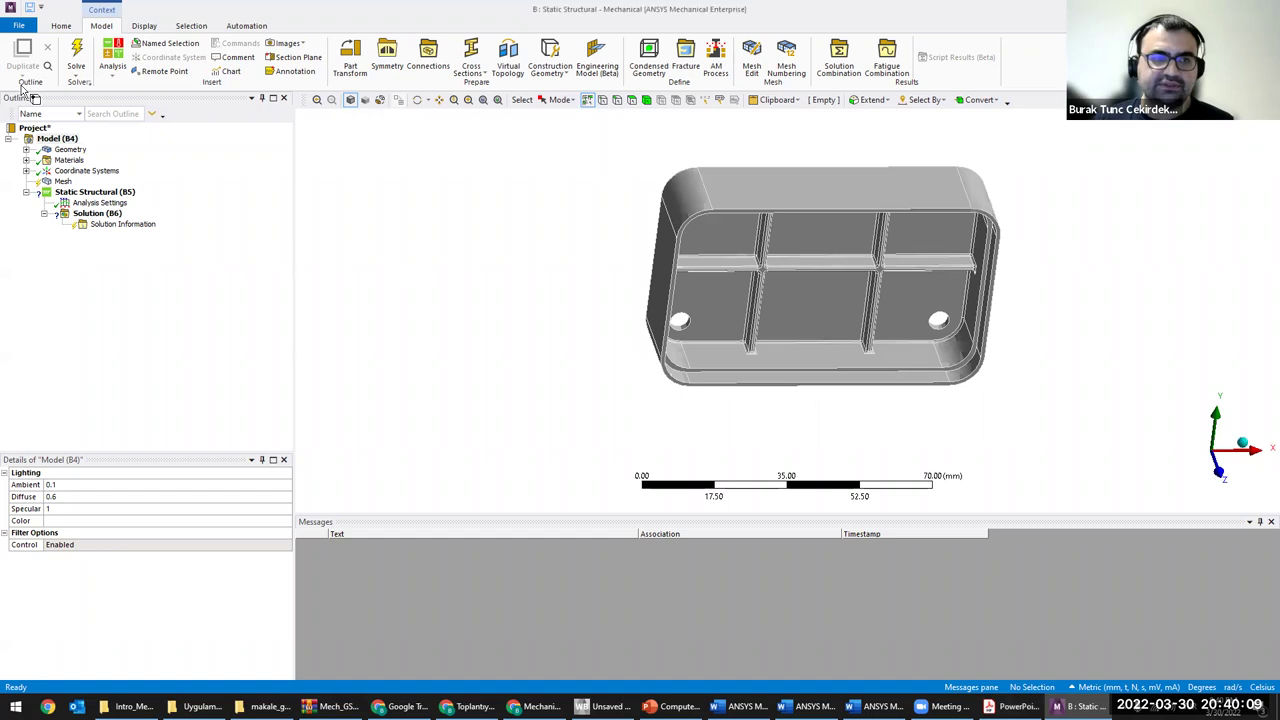